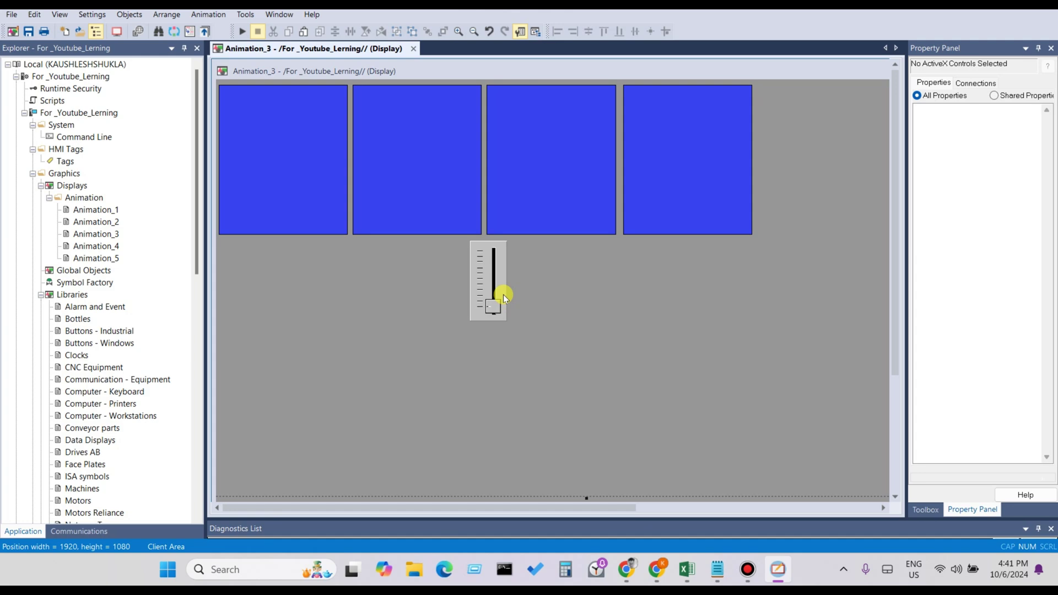
click(294, 192)
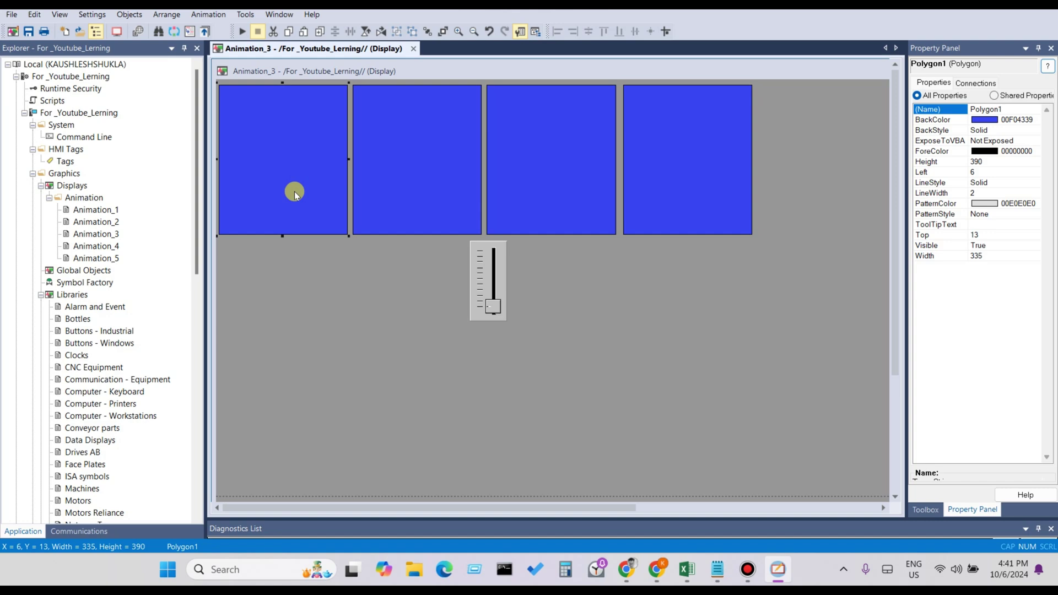
right_click(294, 193)
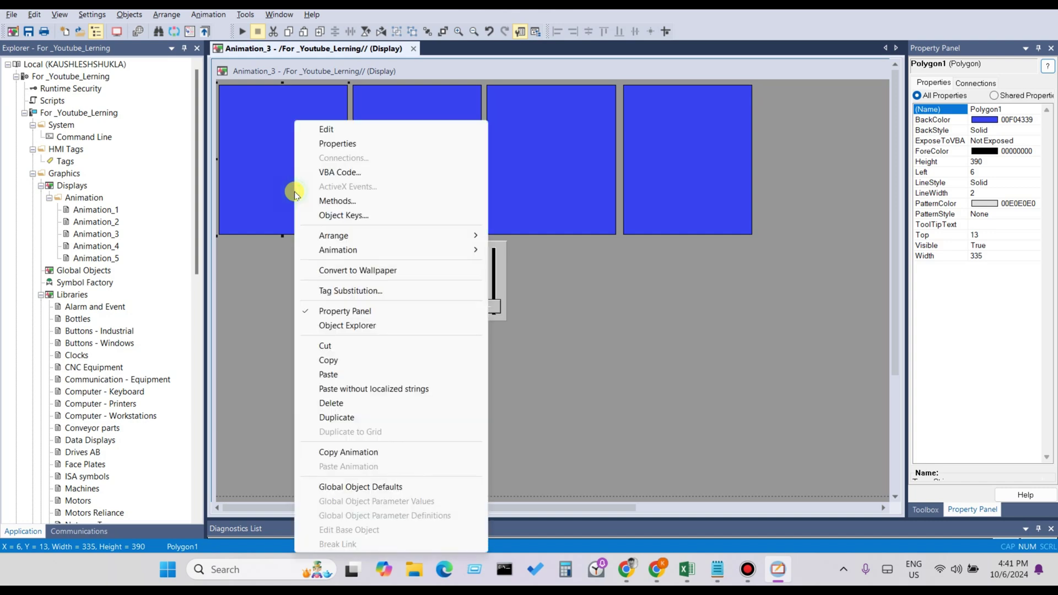
mouse_move(386, 252)
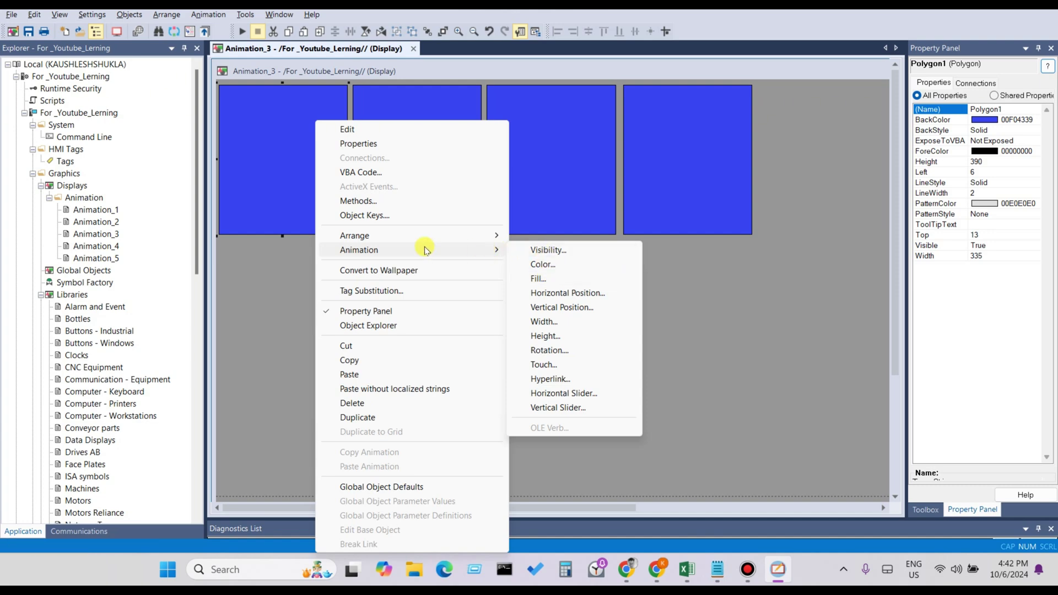
click(274, 166)
right_click(273, 165)
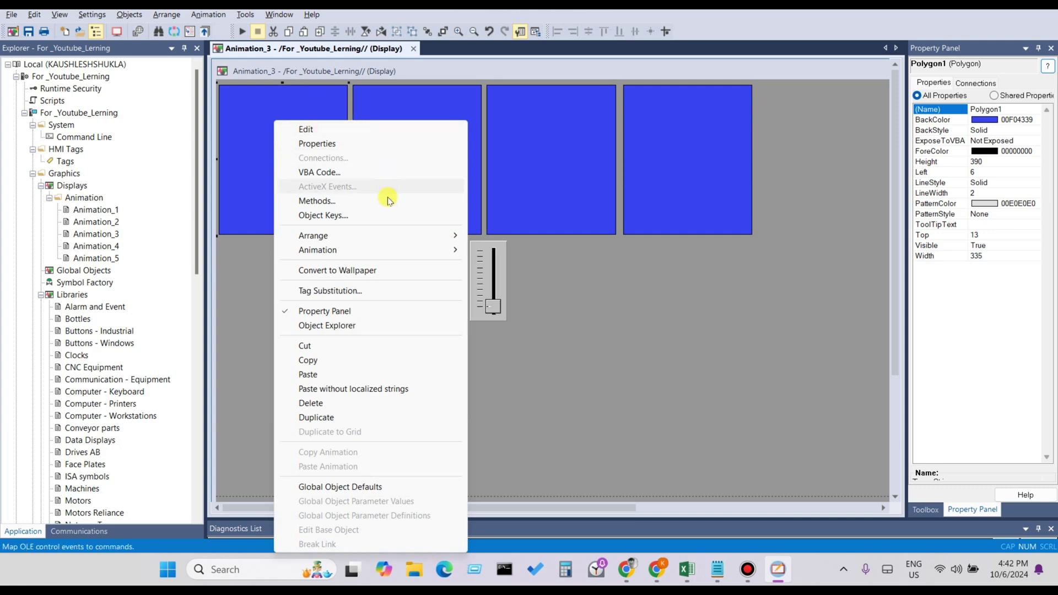
mouse_move(344, 251)
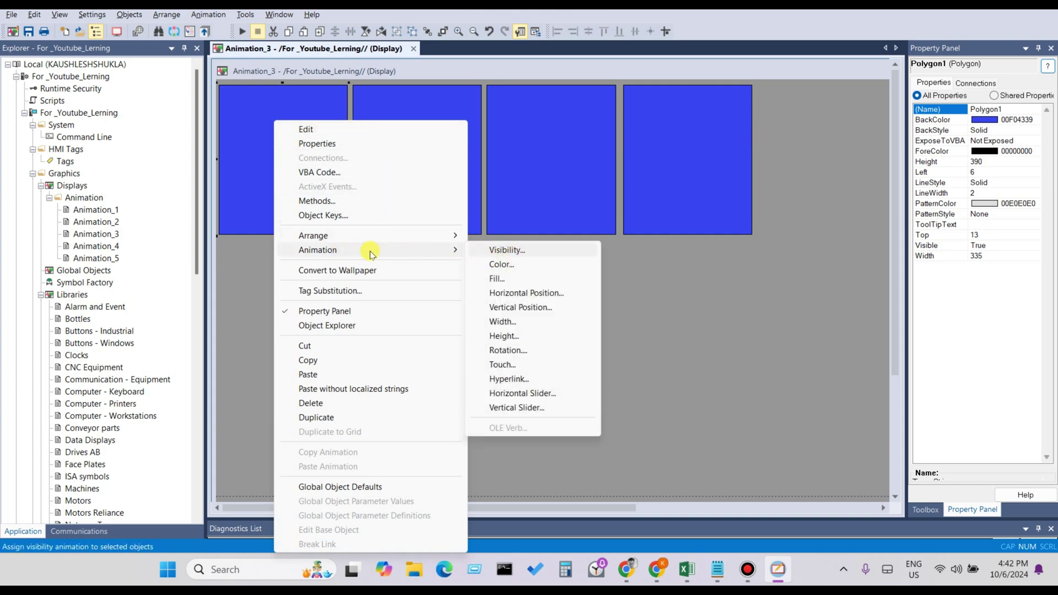
click(510, 253)
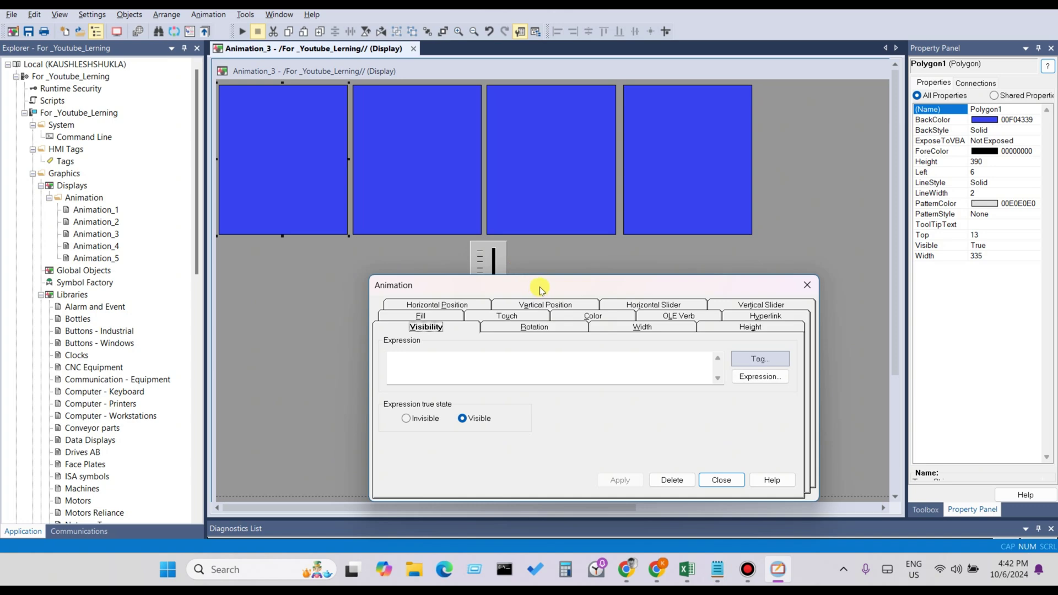
drag(540, 289, 600, 241)
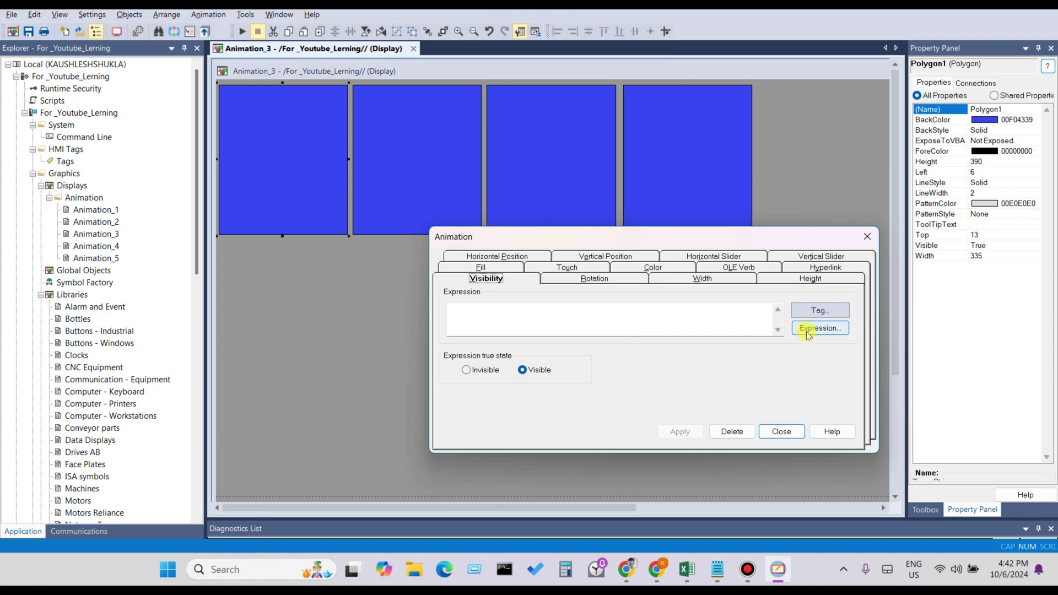
drag(706, 243, 616, 313)
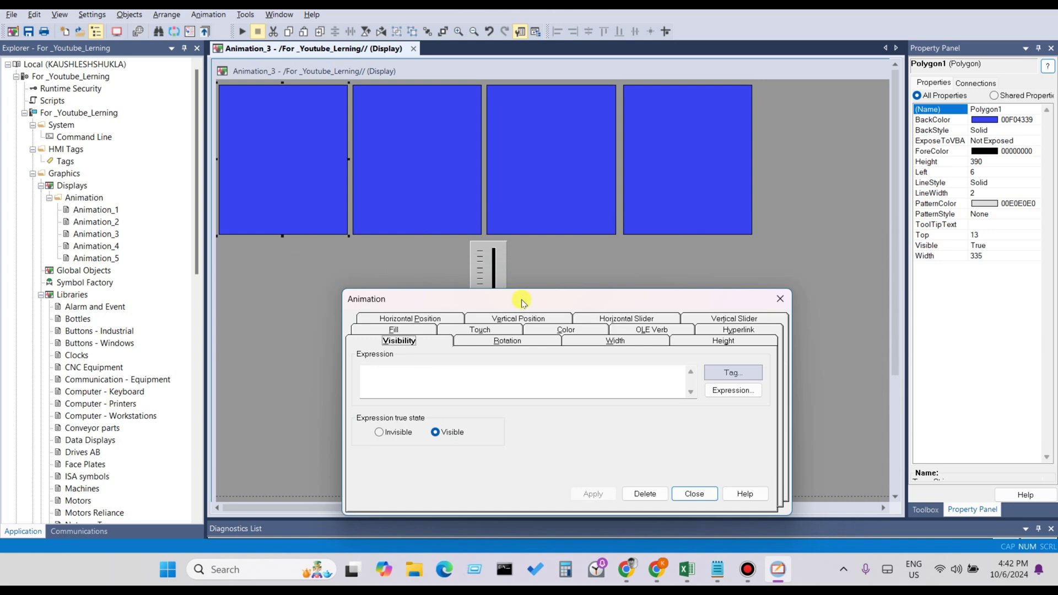
drag(536, 301, 559, 341)
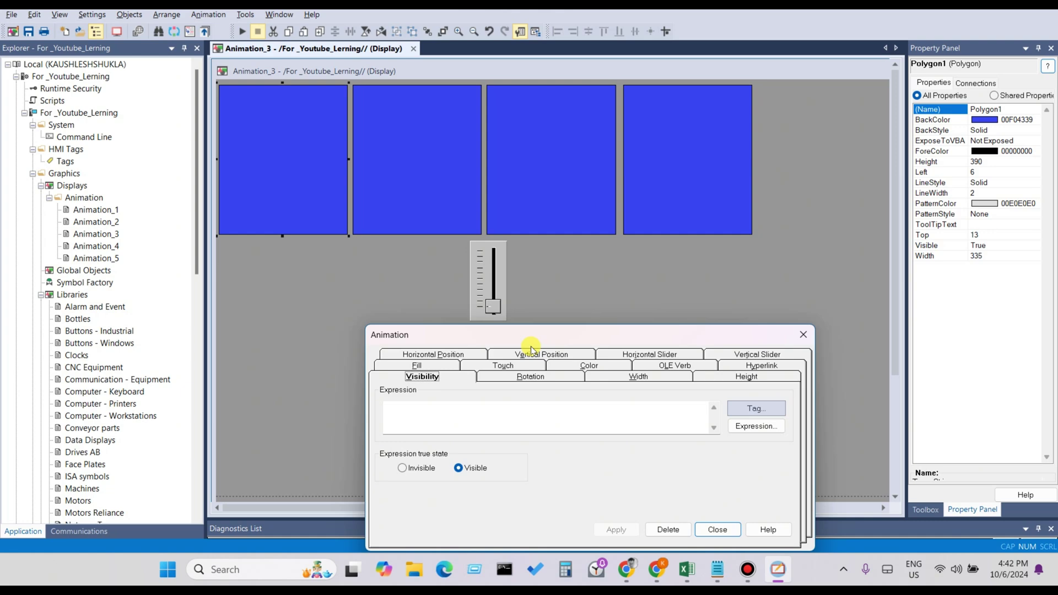
click(822, 336)
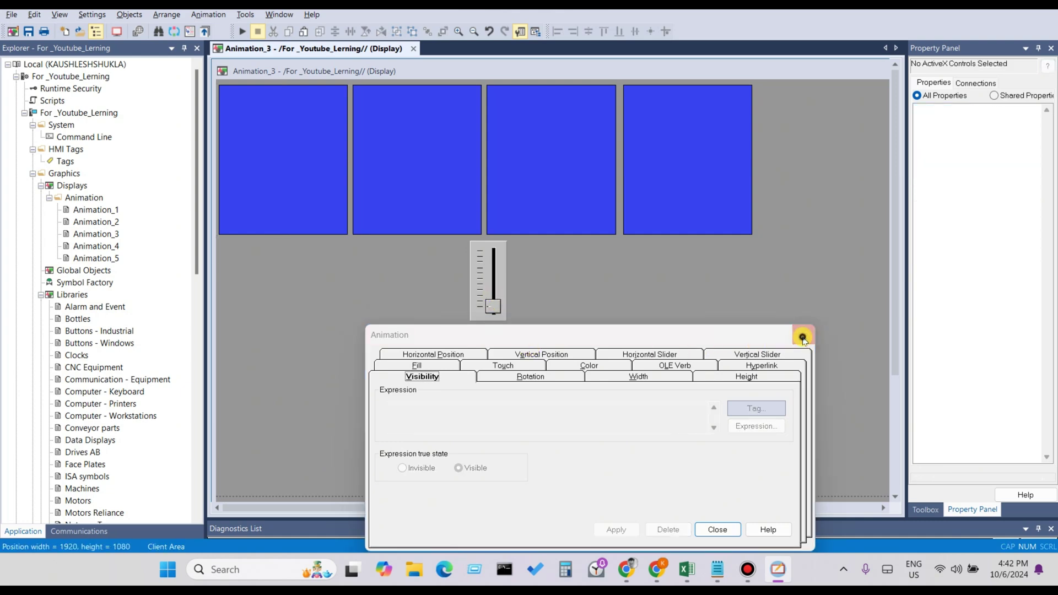
click(802, 337)
Inspect the slider handle's vertical slider animation, including its tag and its minimum and maximum pixel offsets.
click(491, 305)
right_click(492, 306)
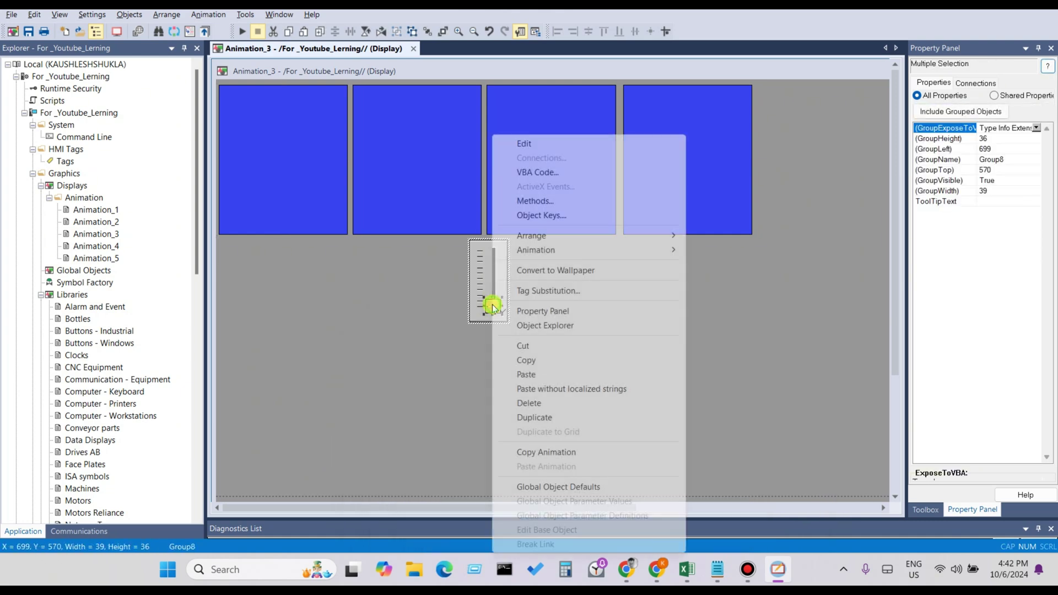
mouse_move(589, 249)
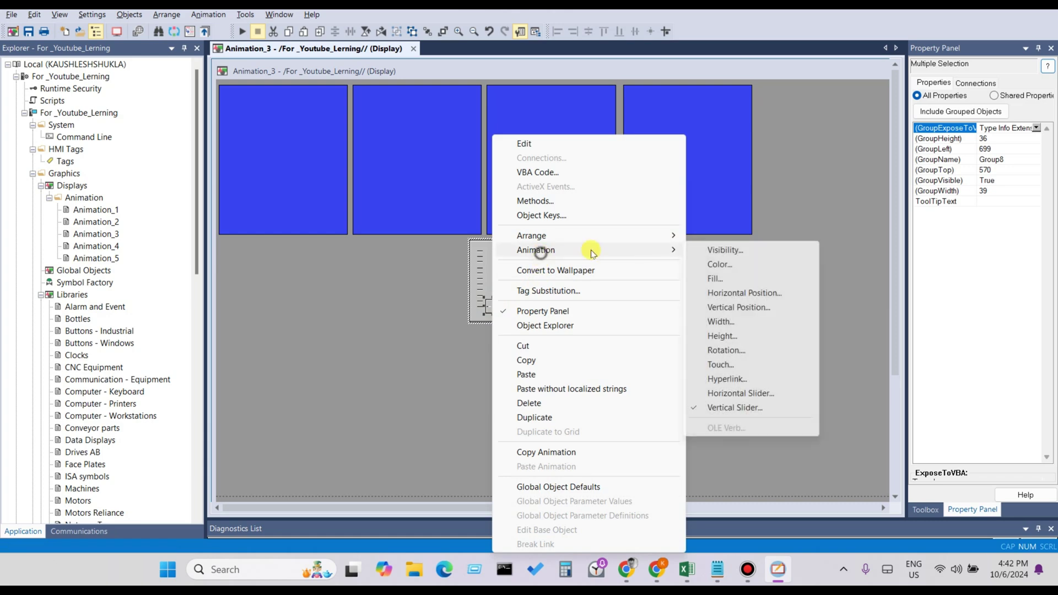
click(724, 407)
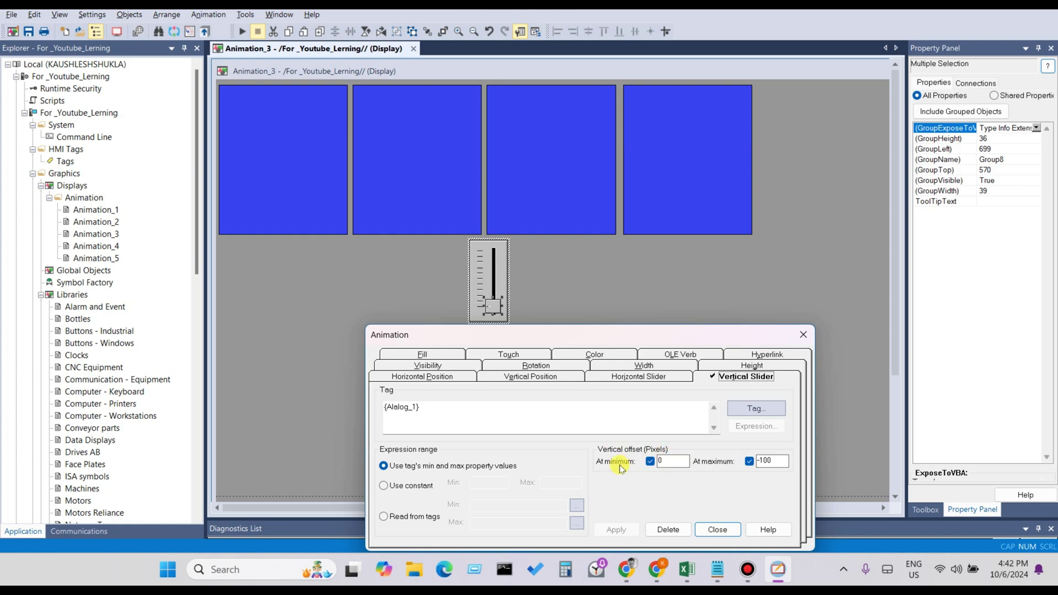
click(664, 461)
click(774, 458)
click(805, 336)
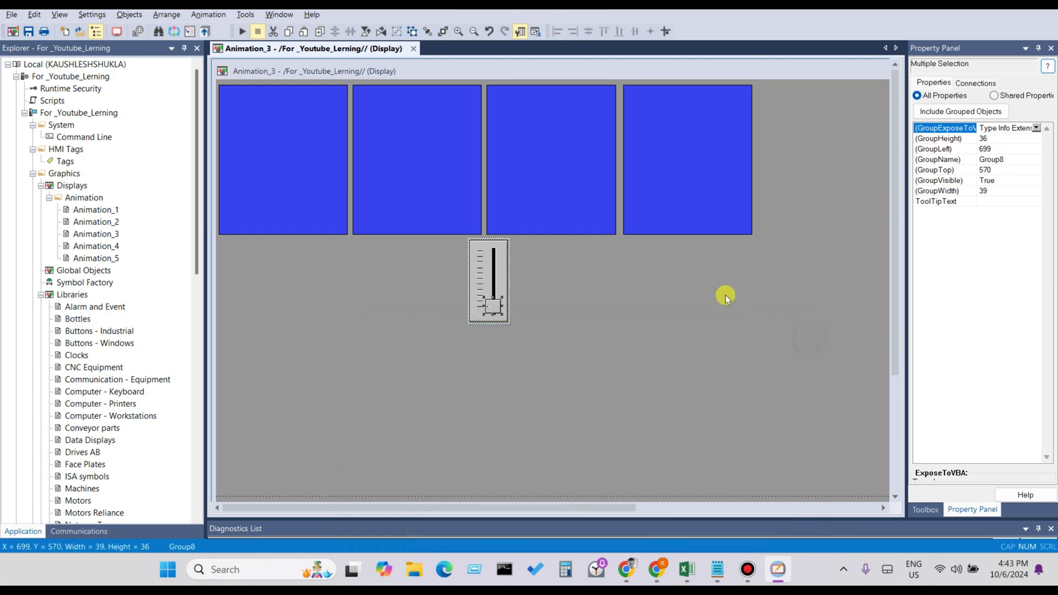
Start a visibility animation expression for the first blue rectangle and insert the Alalog_1 tag in it.
click(304, 118)
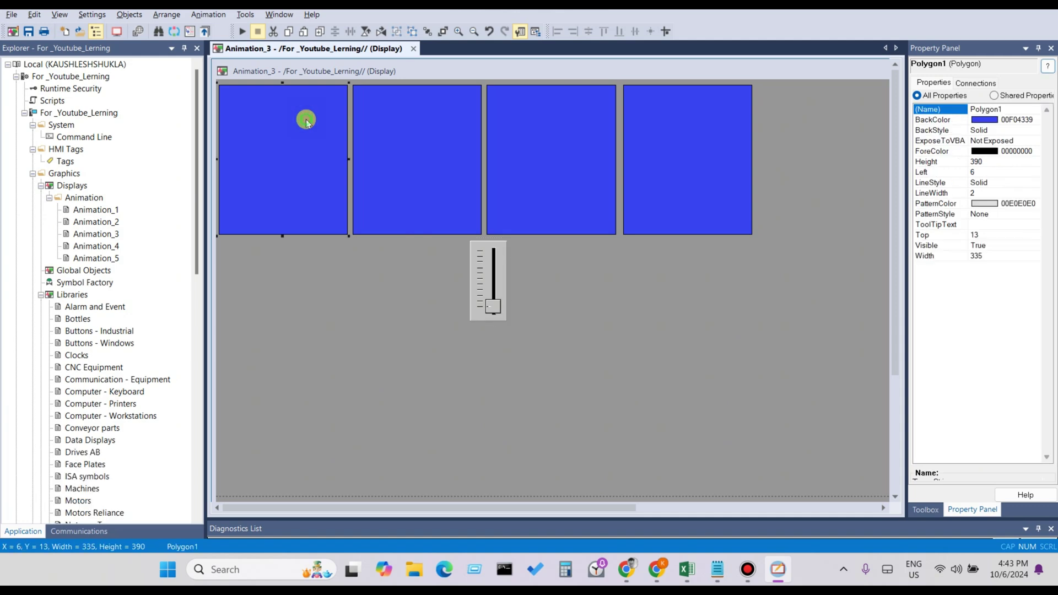
right_click(306, 119)
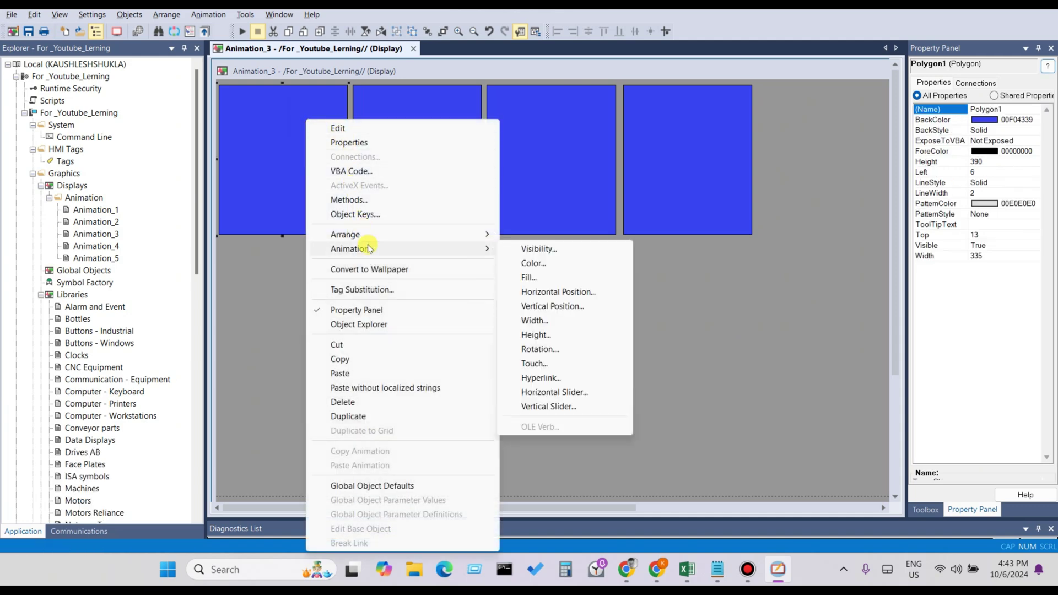
click(538, 250)
click(549, 408)
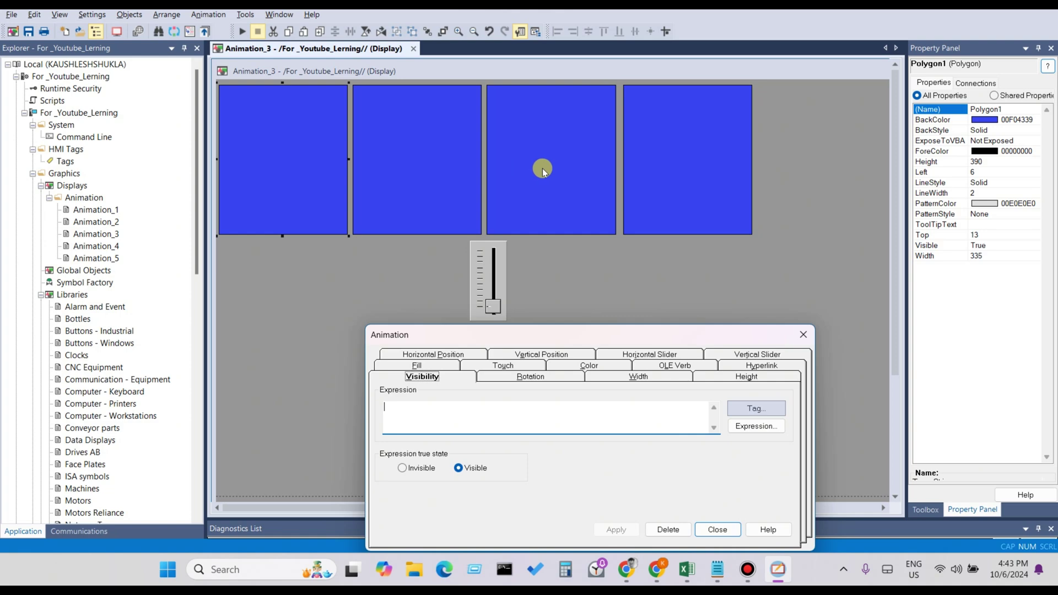
click(756, 426)
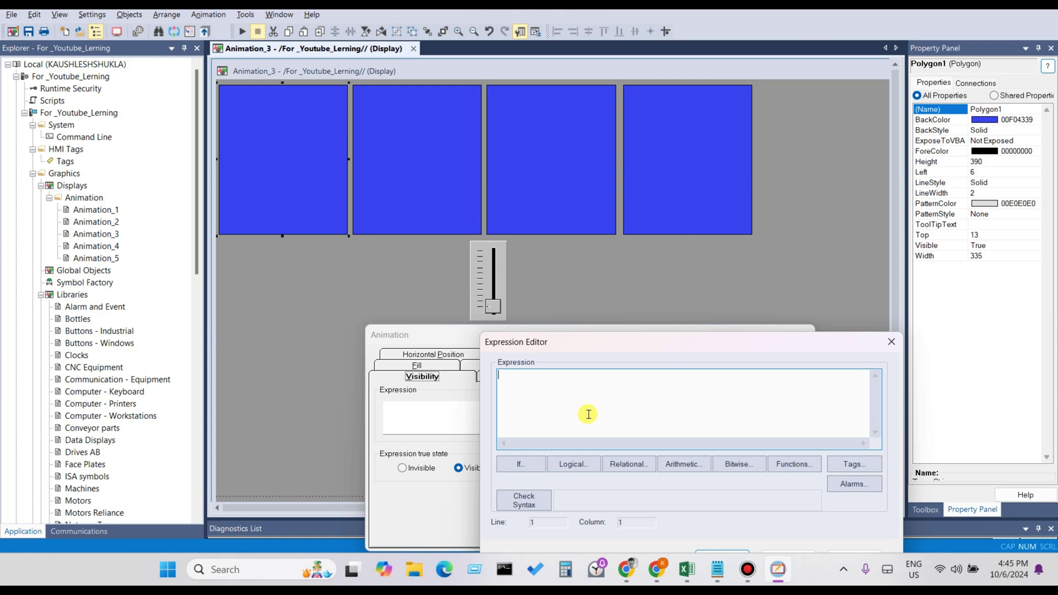
click(853, 465)
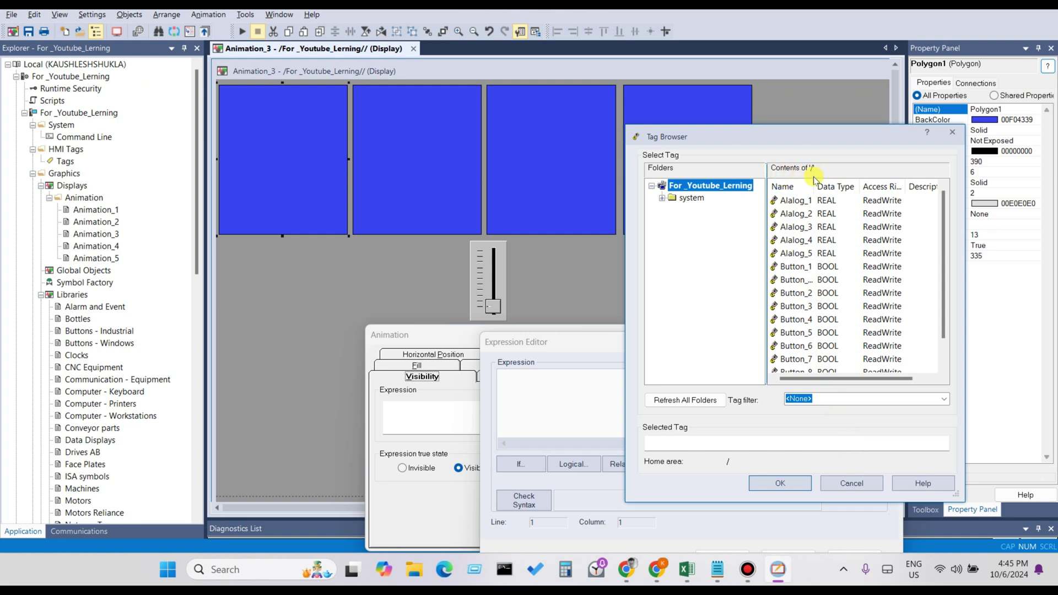
click(804, 202)
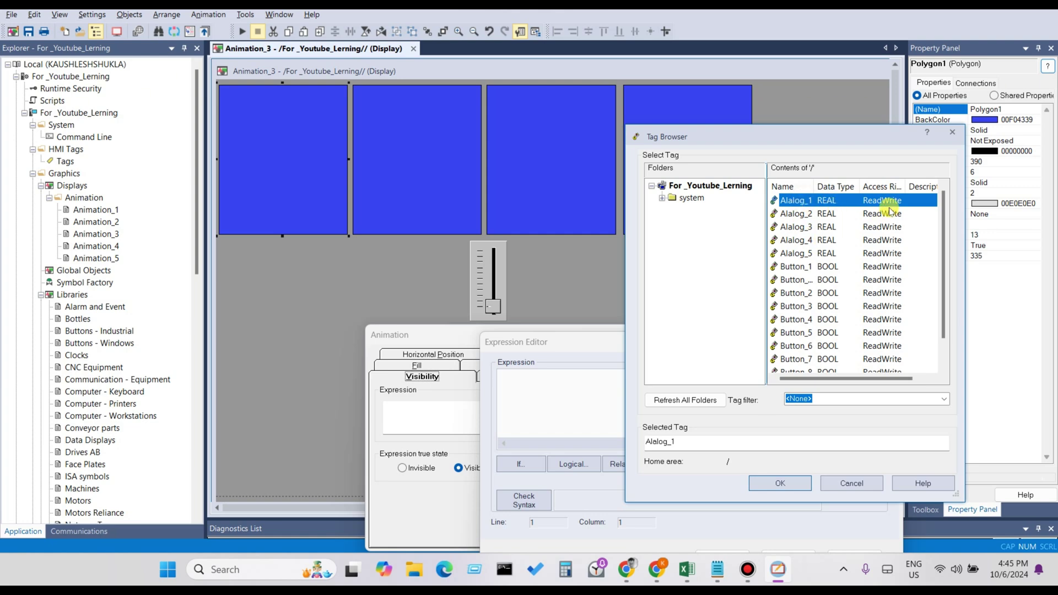
drag(873, 373, 916, 372)
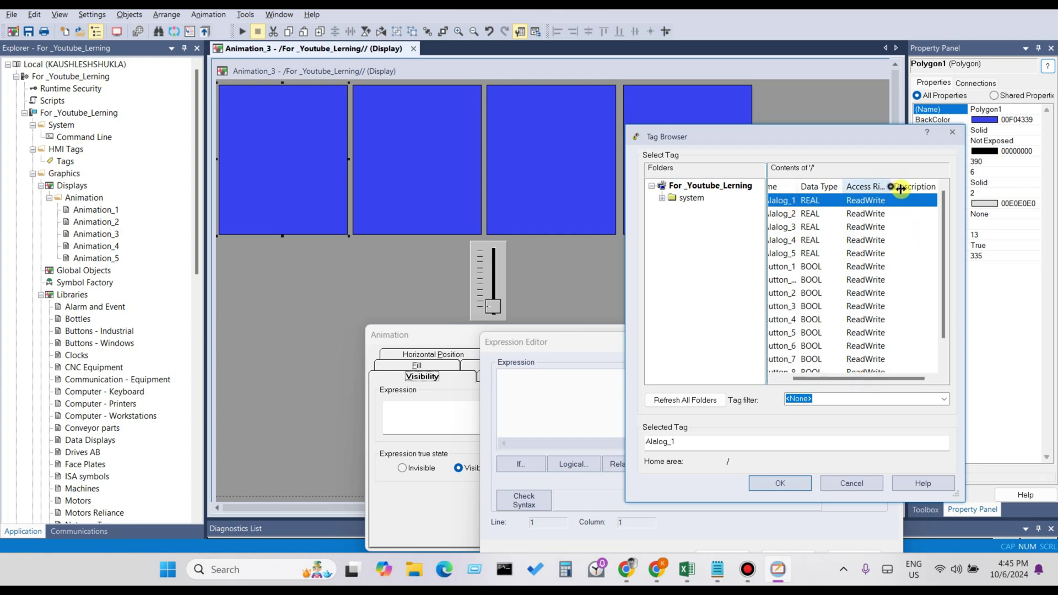
drag(900, 189, 928, 205)
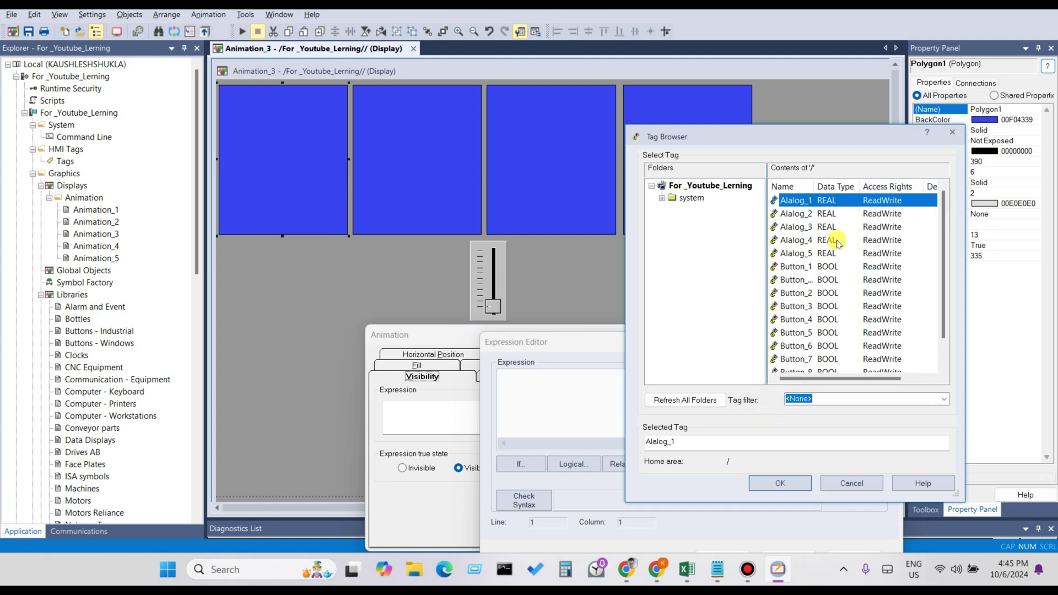
click(795, 201)
click(789, 484)
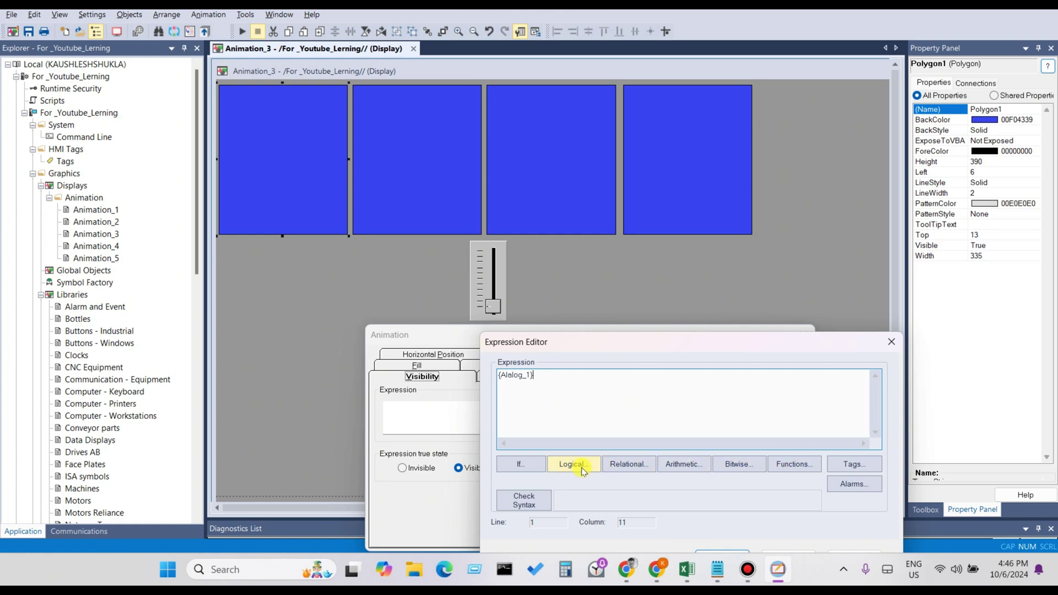
click(626, 470)
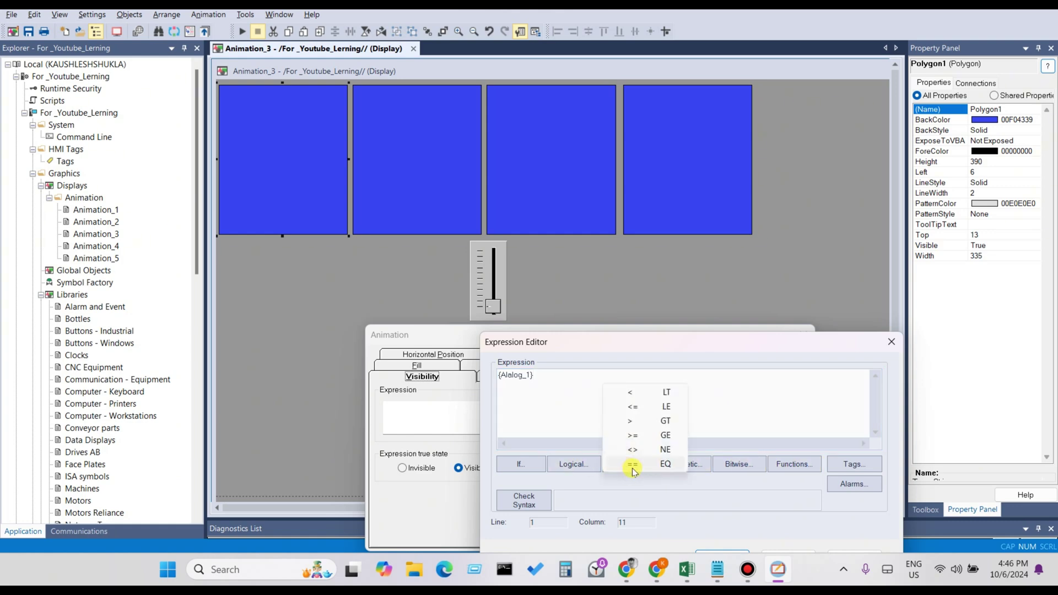
click(645, 422)
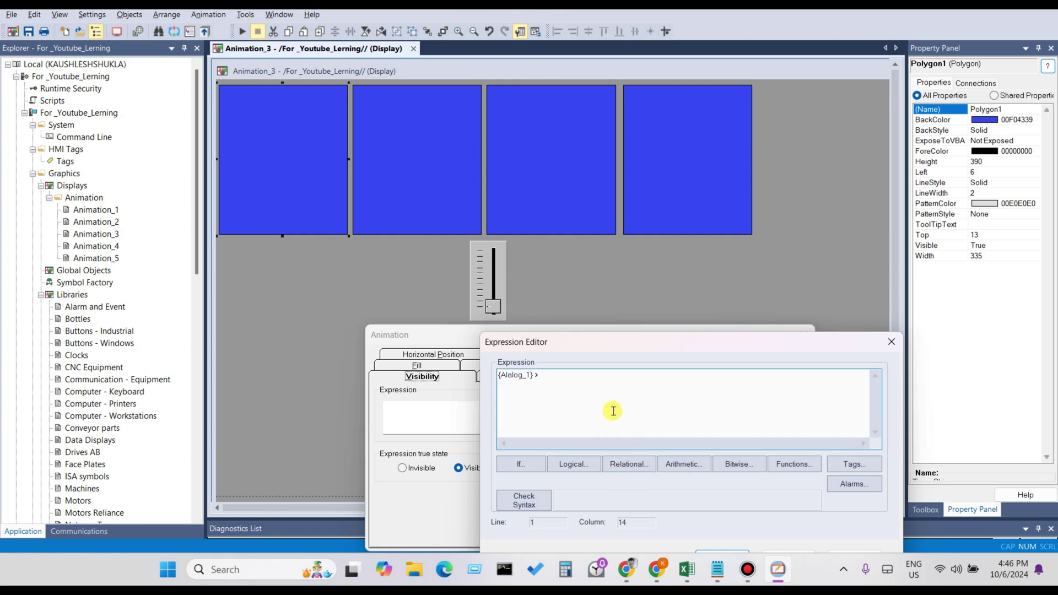
text(25)
drag(610, 345, 641, 317)
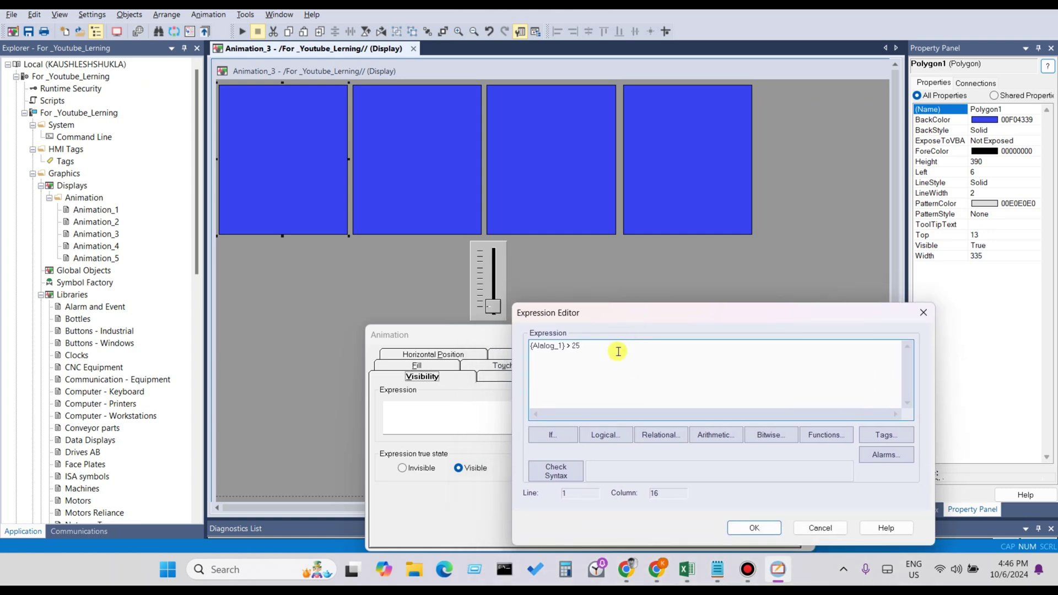
click(570, 345)
key(Delete)
key(Delete)
key(Delete)
key(BackSpace)
key(BackSpace)
Complete the first rectangle's visibility expression with a less-than comparison so it reads {Alalog_1} < 25.
click(606, 435)
click(656, 436)
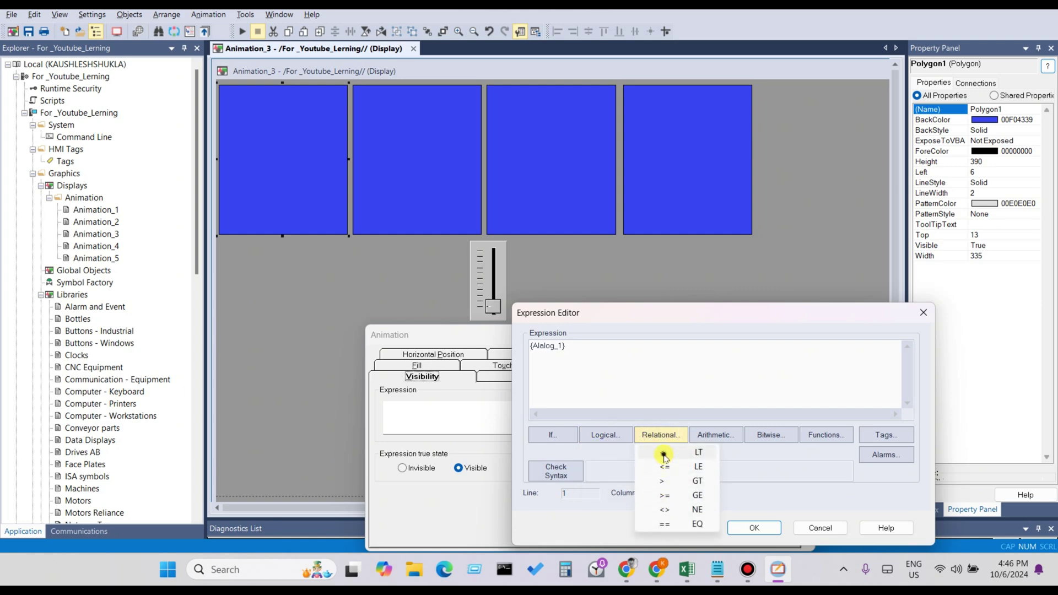
click(663, 452)
text(2)
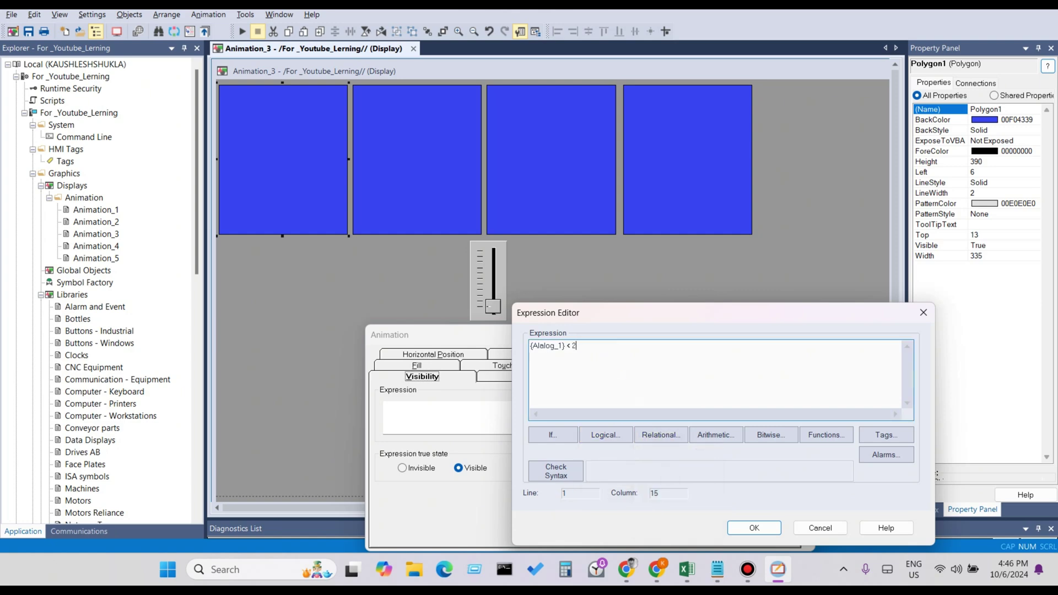
text(5)
Check the expression's syntax and apply it as the first rectangle's visibility animation with Visible as the true state.
click(558, 474)
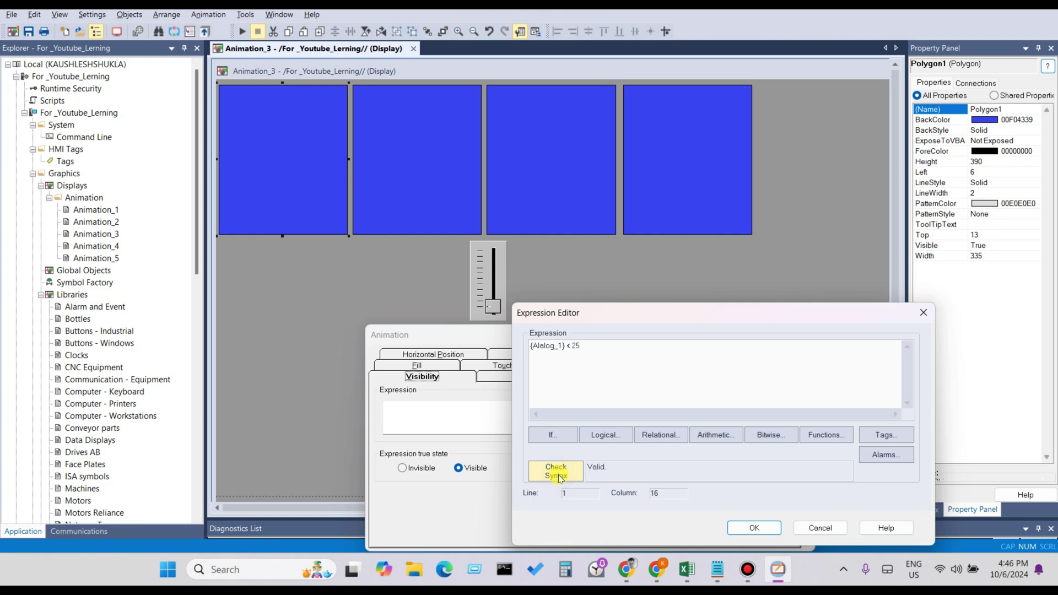
key(Tab)
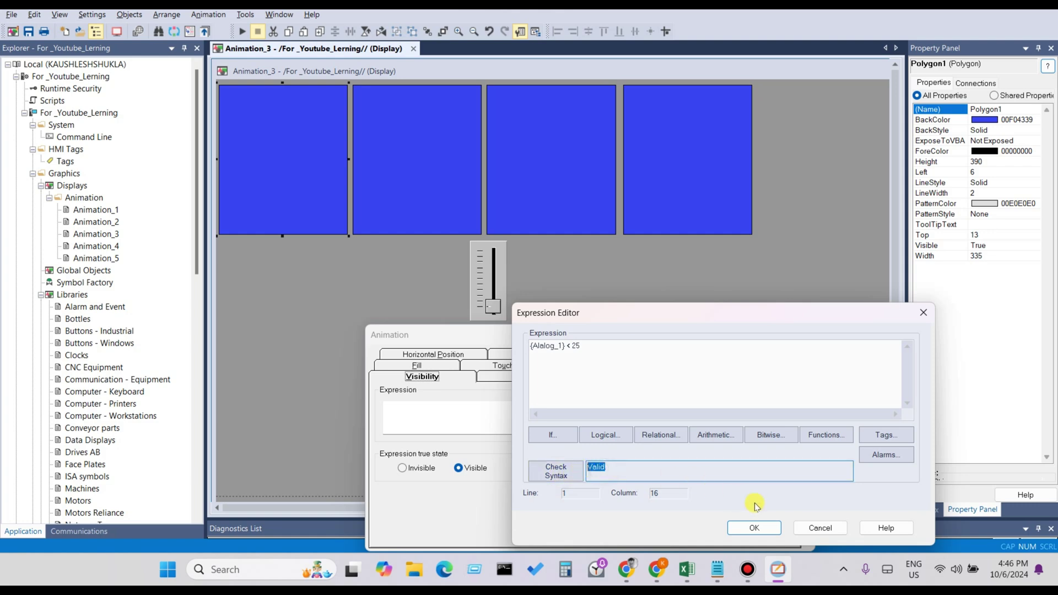
click(753, 528)
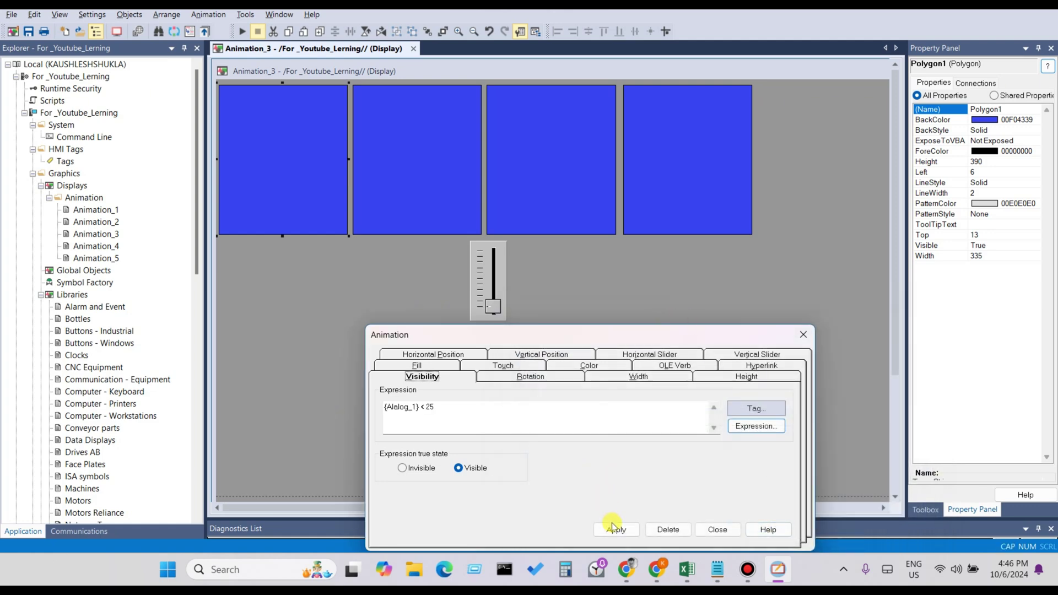
click(613, 527)
click(730, 529)
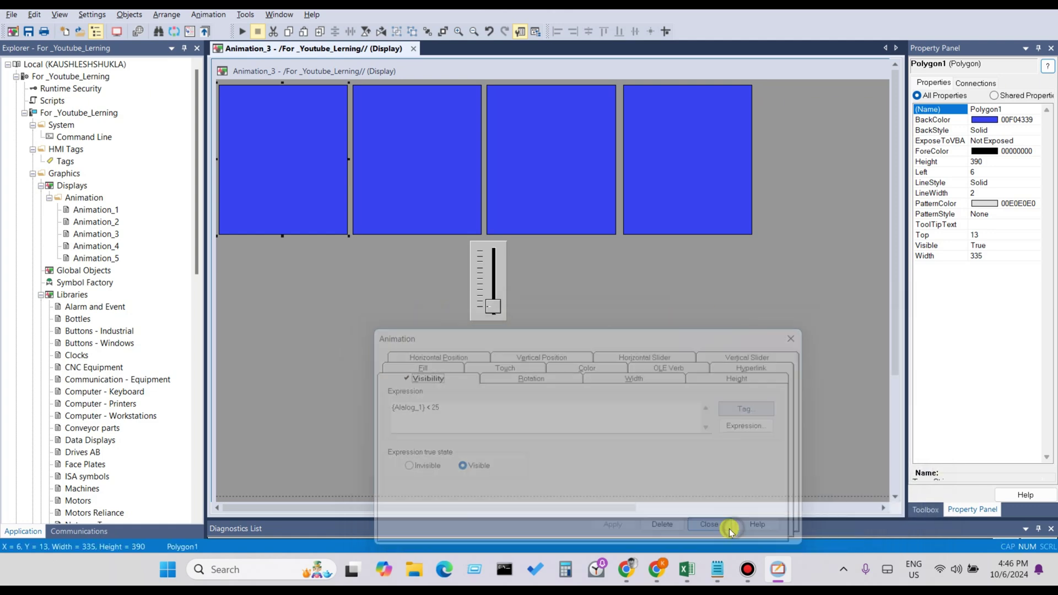
click(454, 189)
right_click(454, 189)
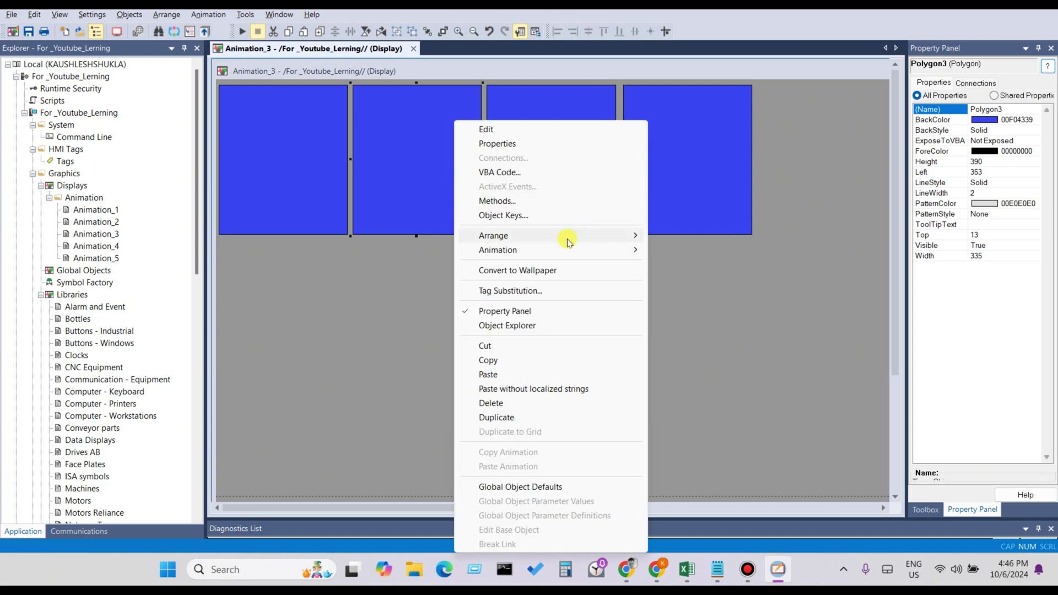
mouse_move(555, 250)
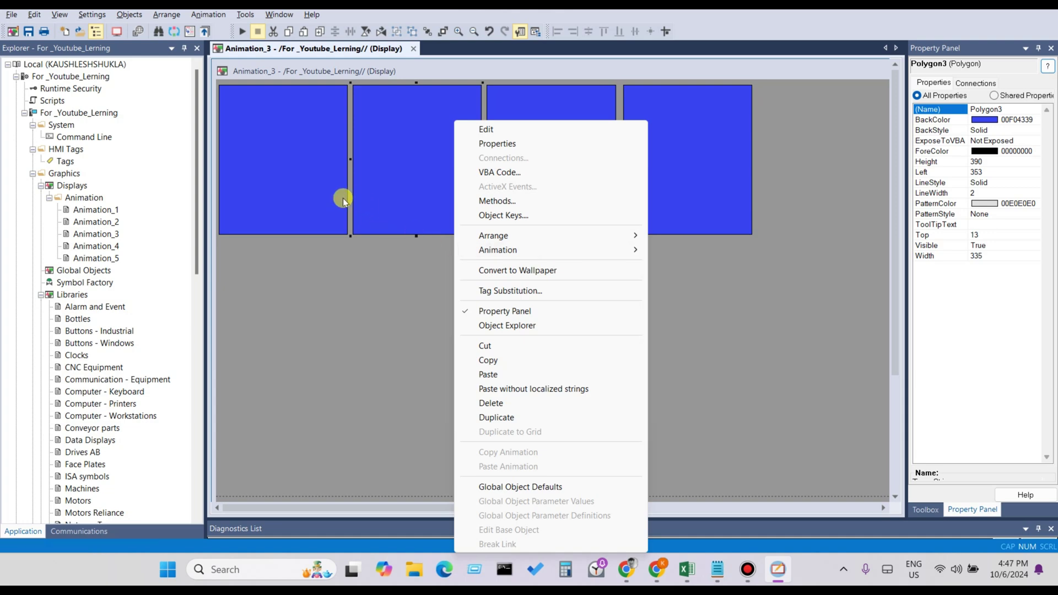
Start a visibility animation expression for the second blue rectangle and insert the Alalog_1 tag in it.
click(328, 195)
right_click(328, 197)
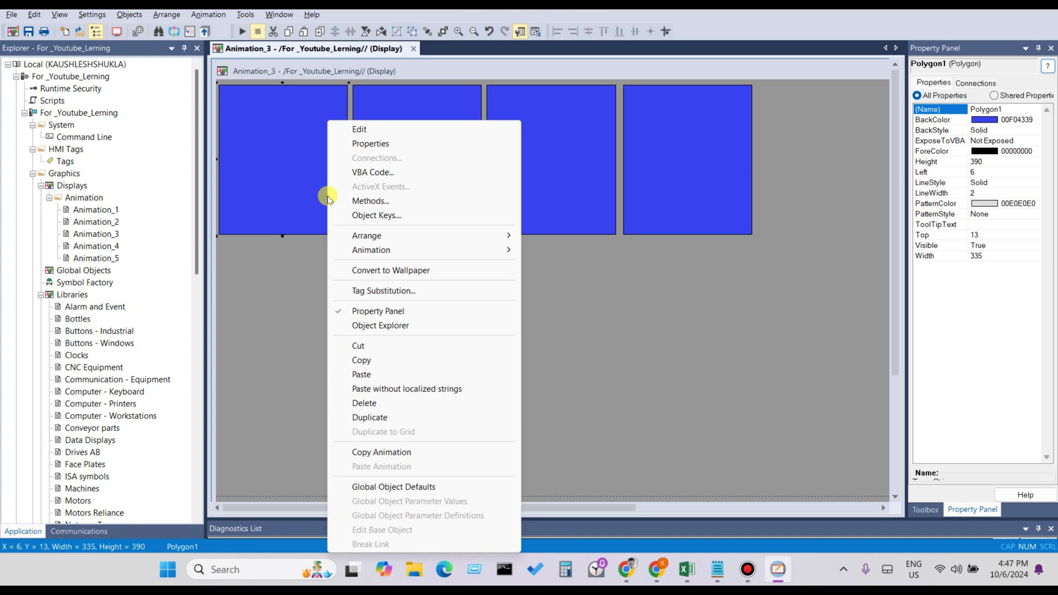
click(429, 104)
right_click(426, 104)
mouse_move(485, 233)
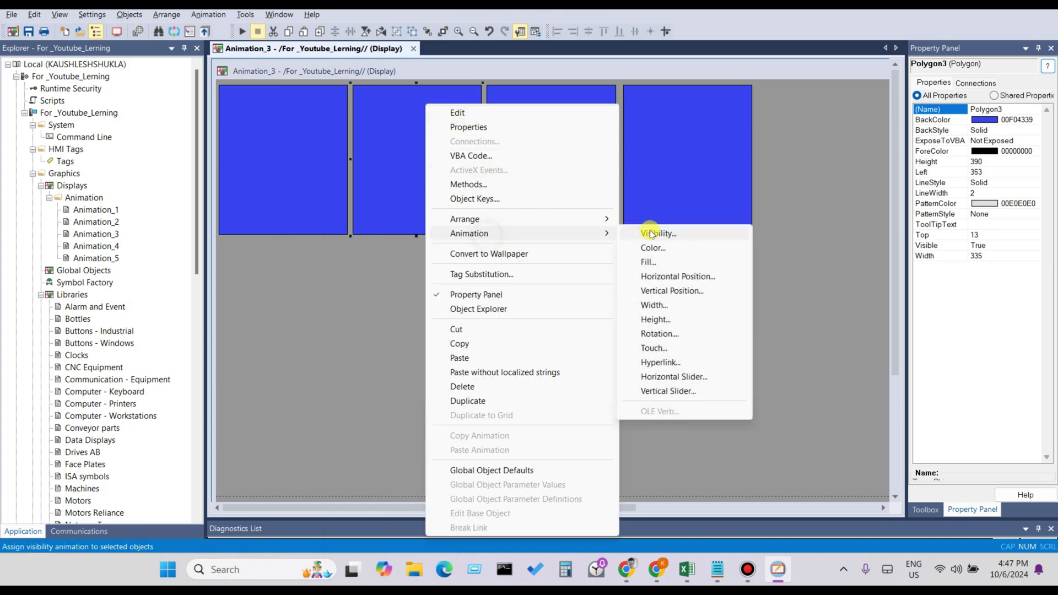
click(653, 233)
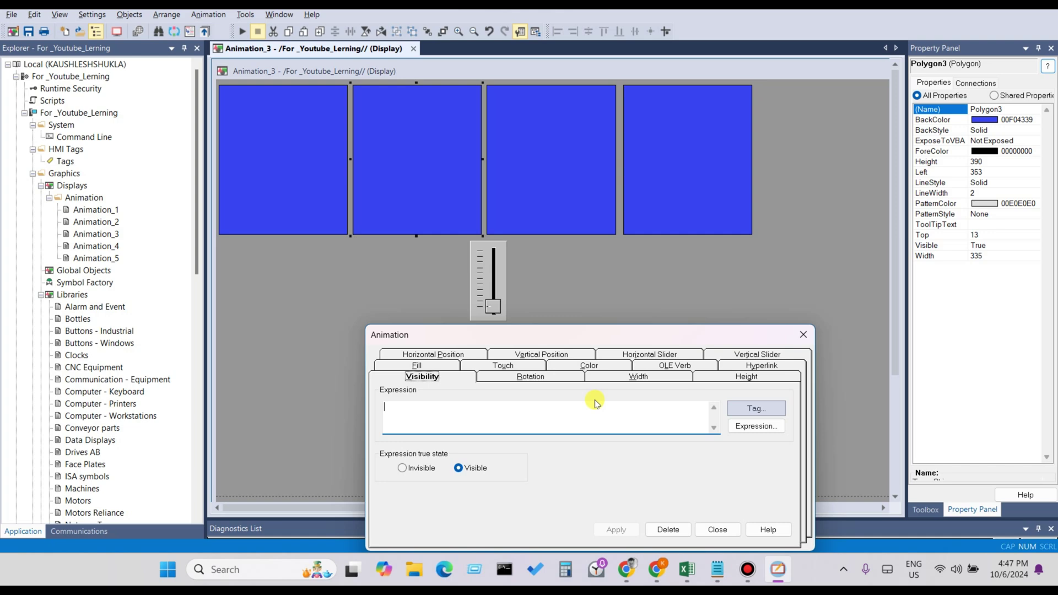
click(740, 426)
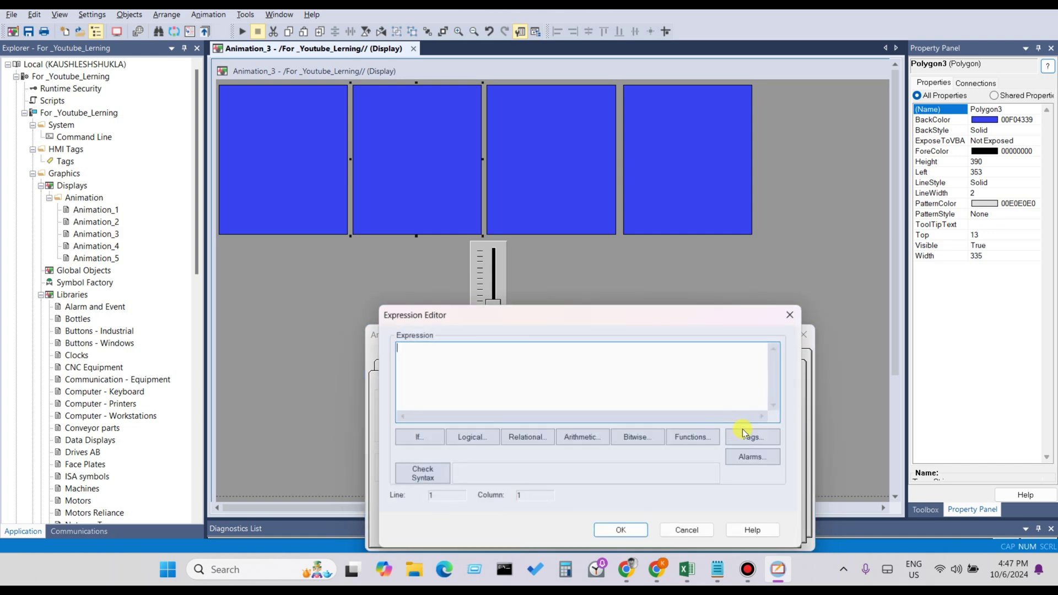
click(746, 435)
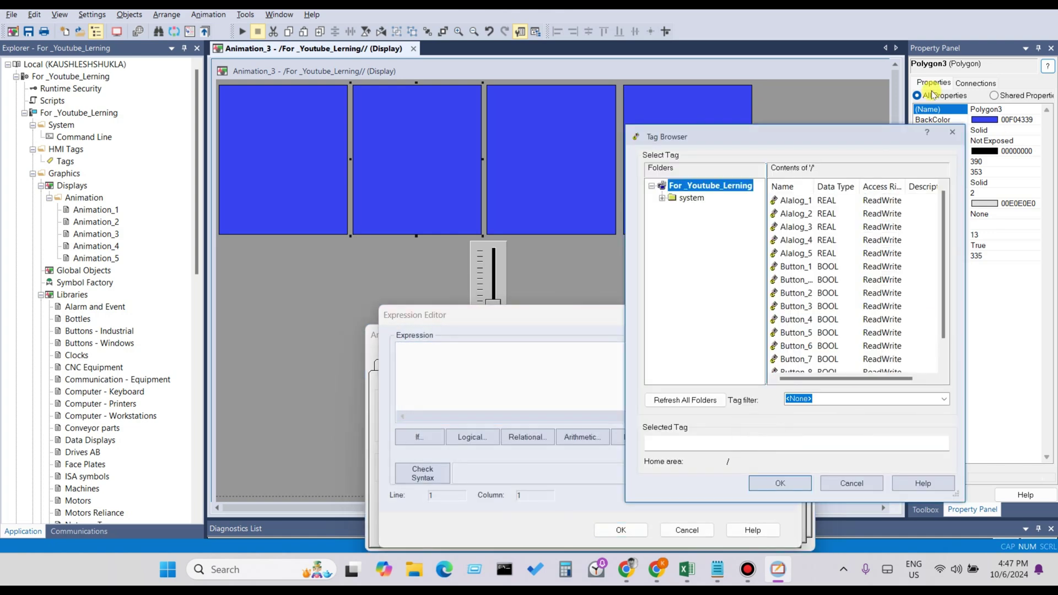
click(794, 201)
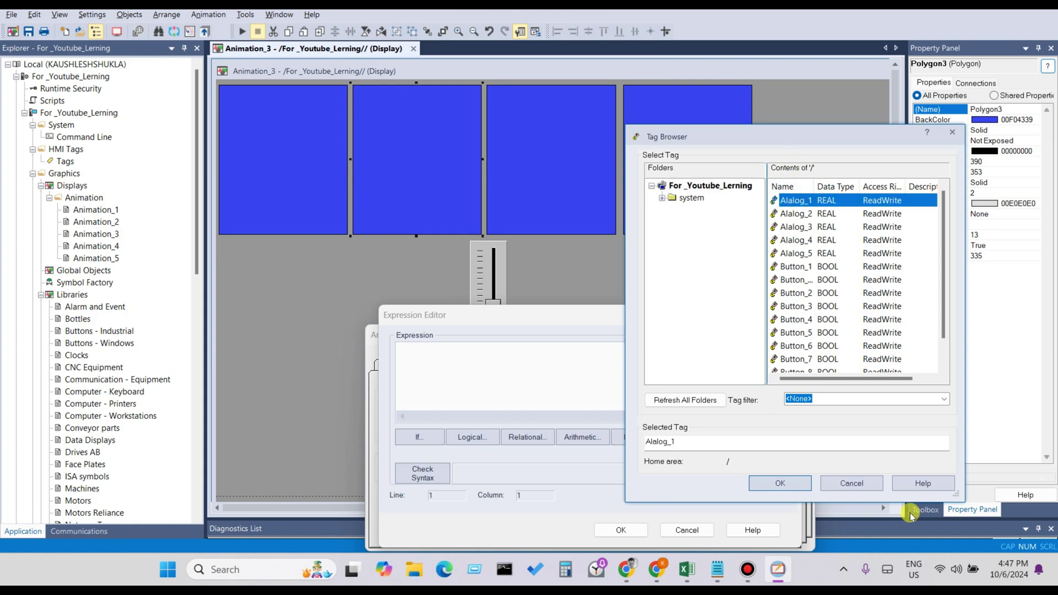
click(777, 484)
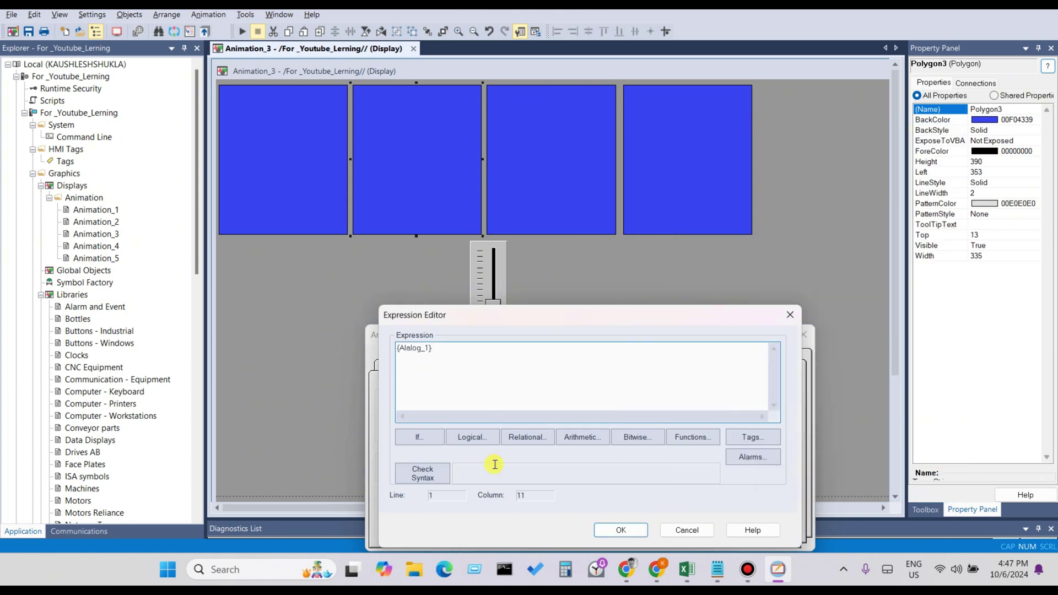
Try the range comparison {Alalog_1} > 25 < 50 as the second rectangle's visibility expression and check its syntax.
click(519, 441)
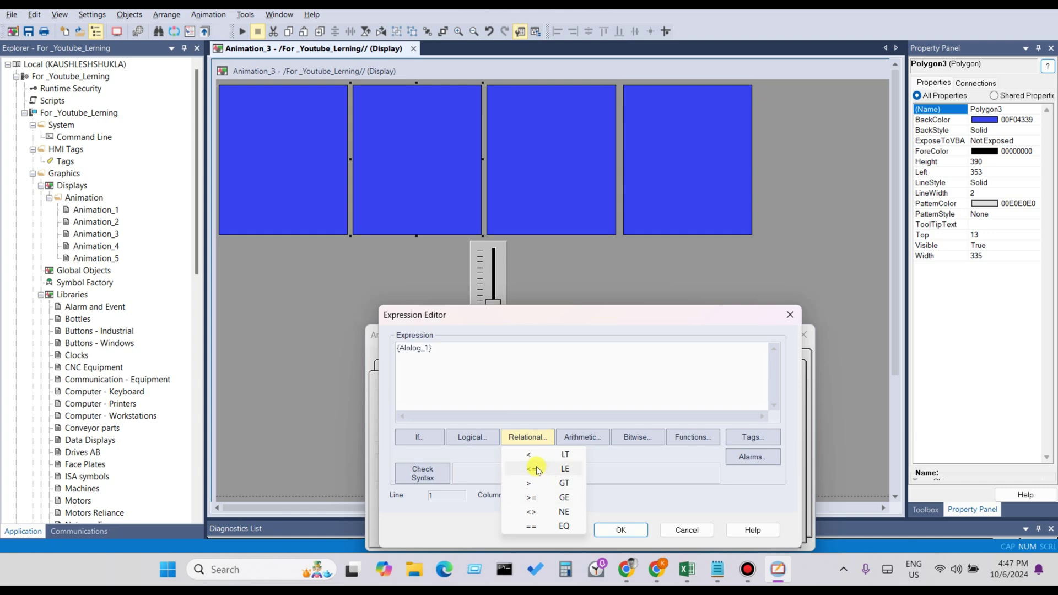
click(541, 482)
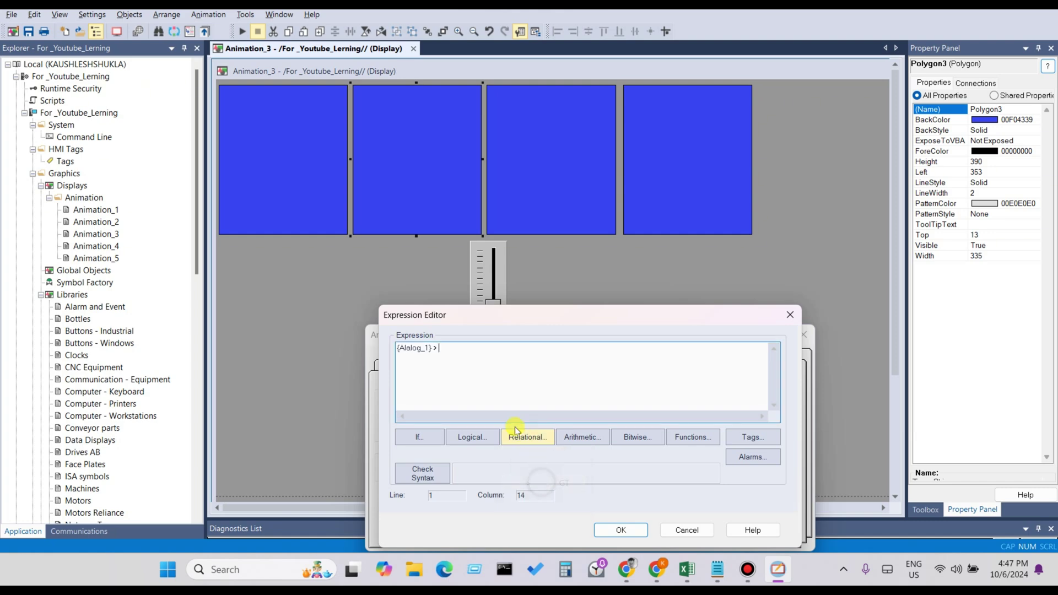
text(25)
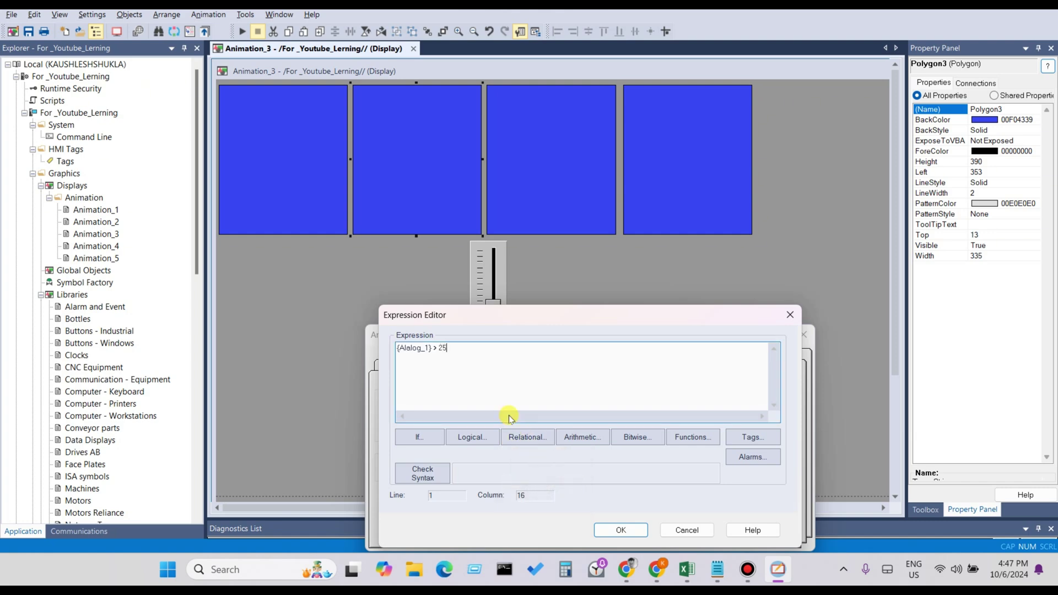
click(471, 439)
click(528, 438)
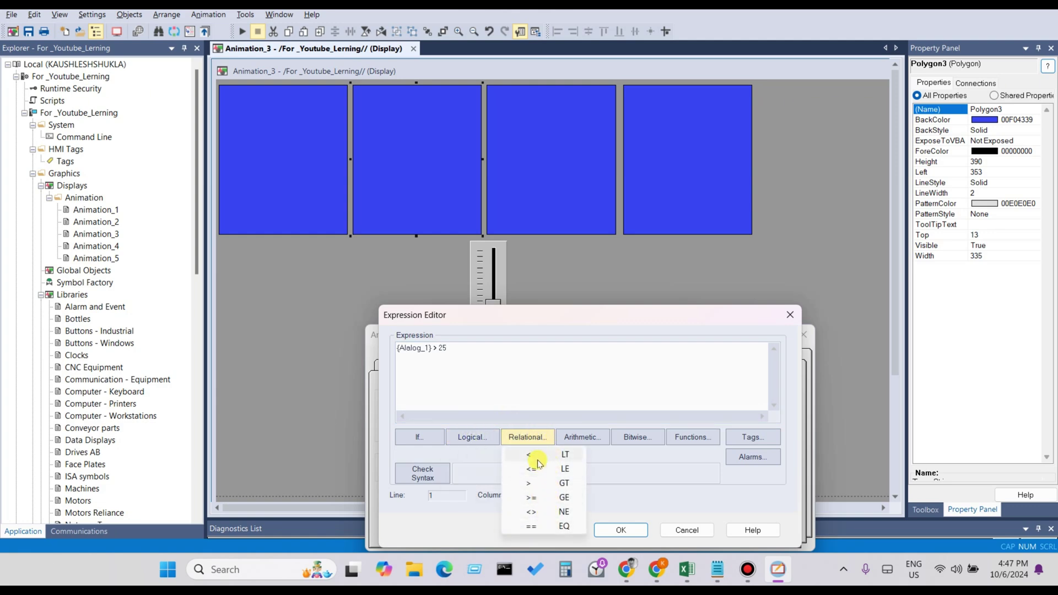
click(537, 456)
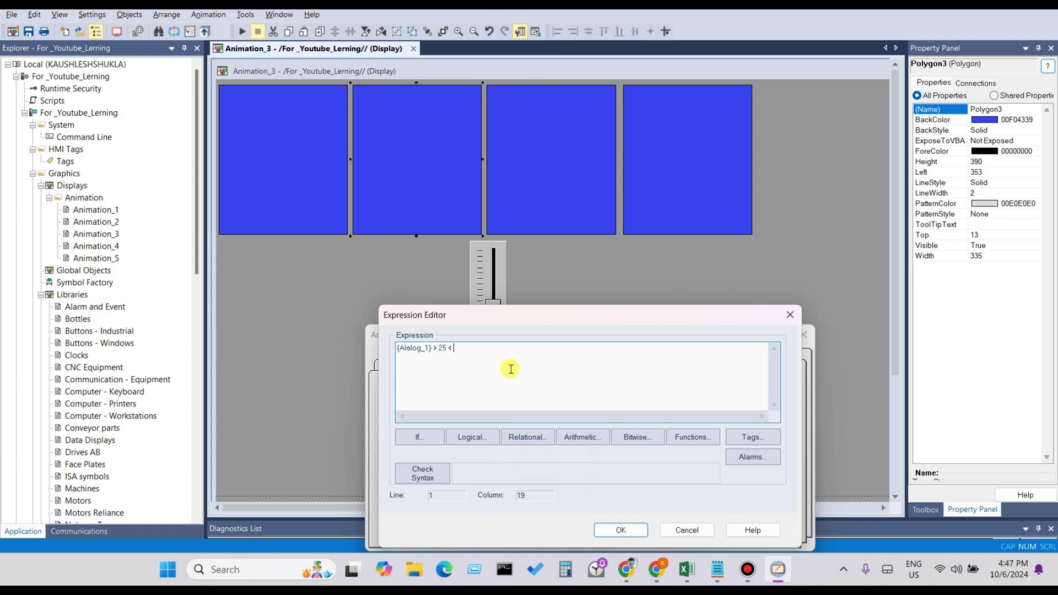
text(50)
click(435, 477)
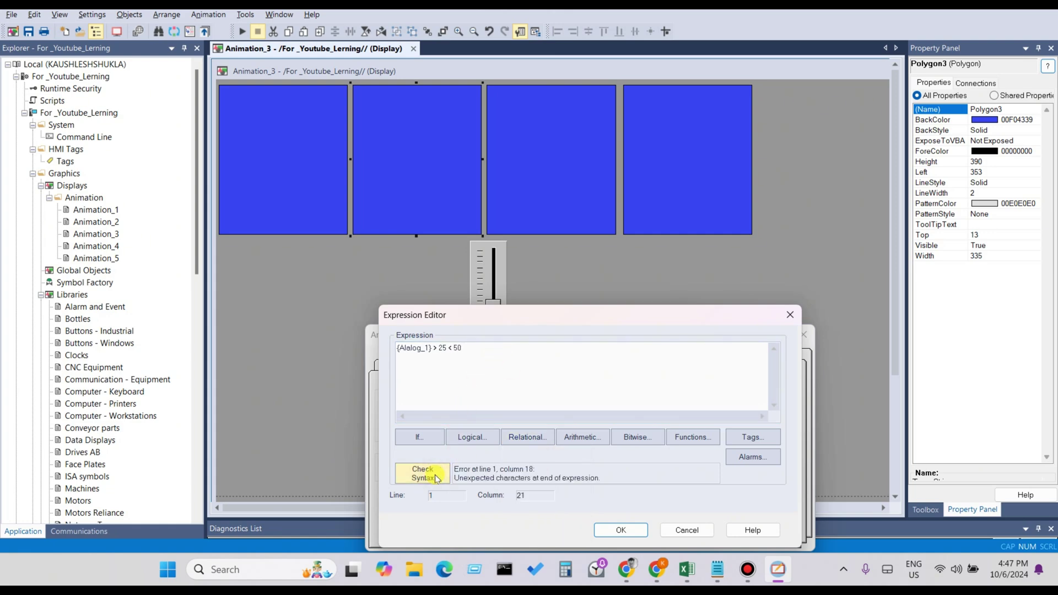
Delete the comparison that follows the Alalog_1 tag in the second rectangle's expression.
click(465, 349)
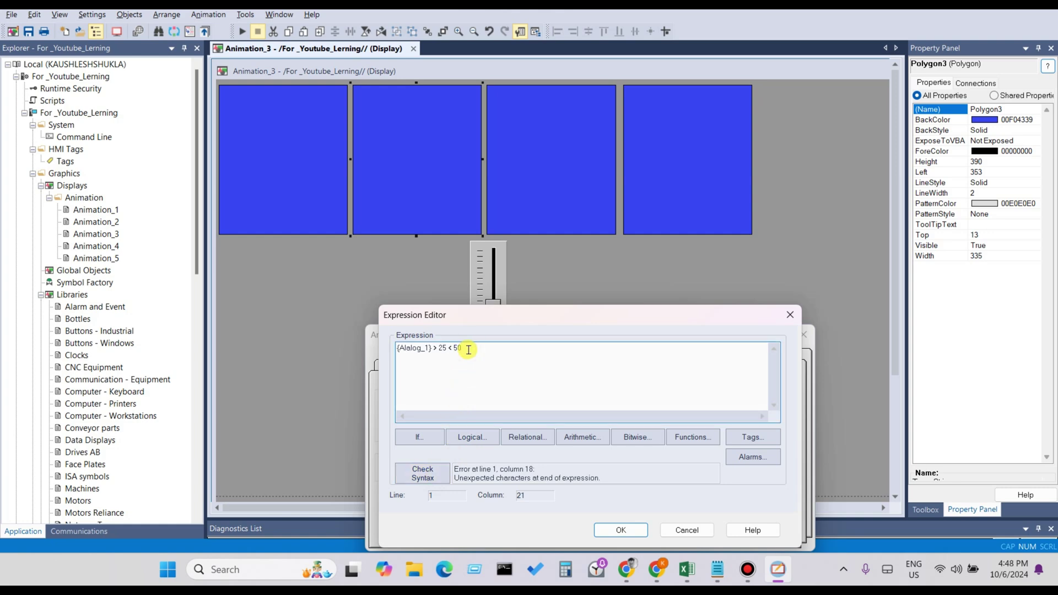
key(BackSpace)
key(BackSpace)
key(BackSpace)
key(BackSpace)
key(BackSpace)
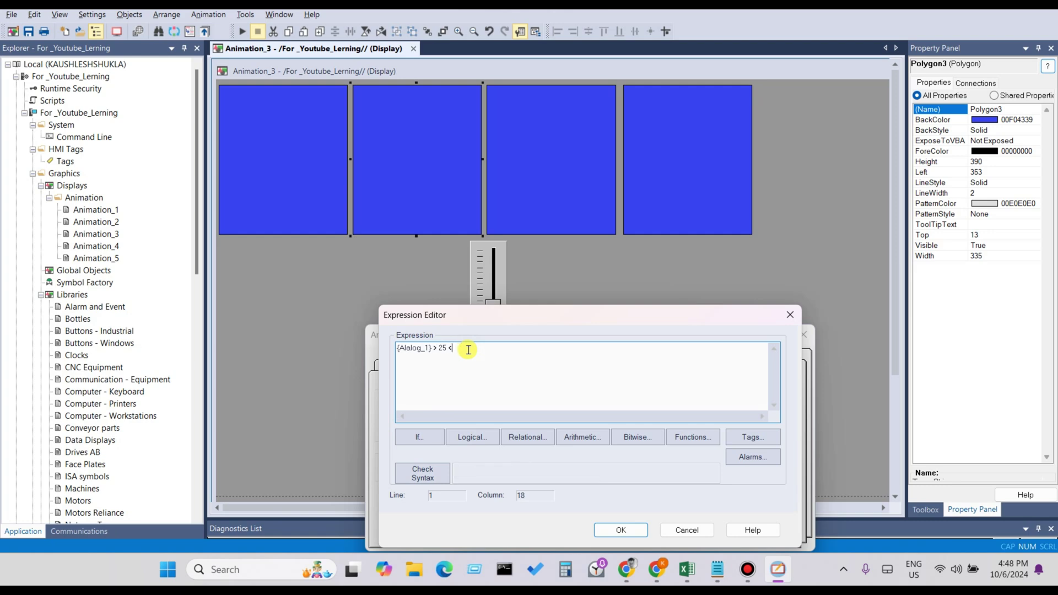
Complete the second rectangle's visibility expression with a greater-than comparison so it reads {Alalog_1} > 25.
click(462, 435)
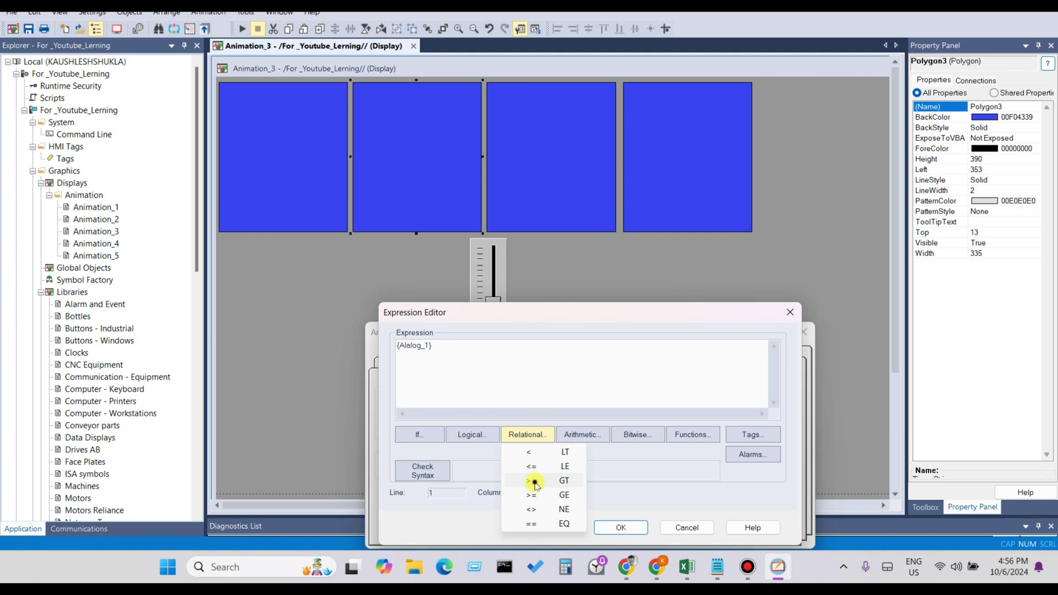
click(535, 482)
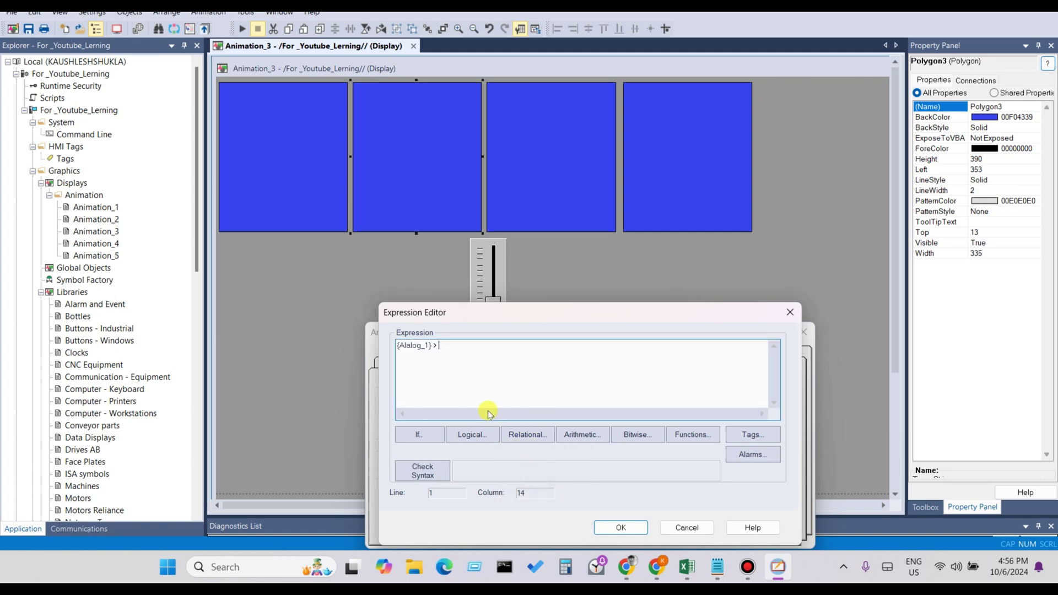
text(25)
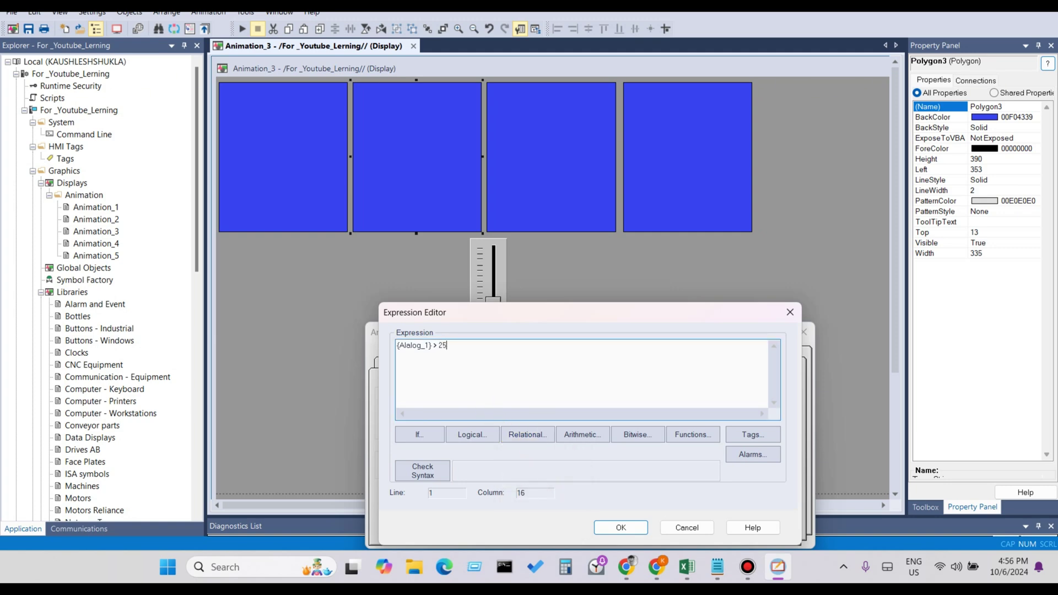
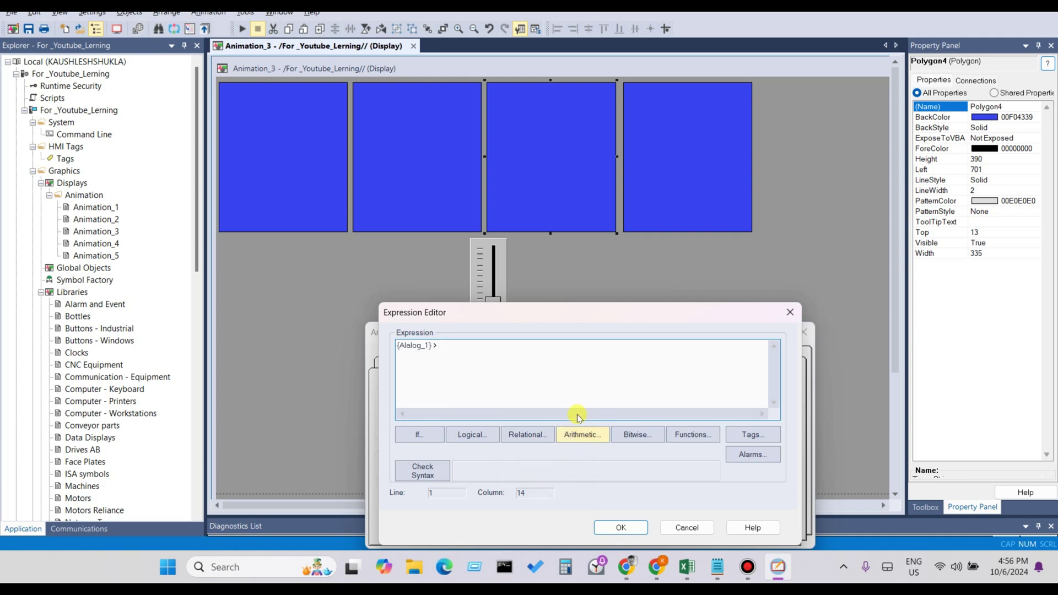
Complete the third rectangle's visibility expression as {Alalog_1} > 50 and apply it with Visible as the true state.
text(0)
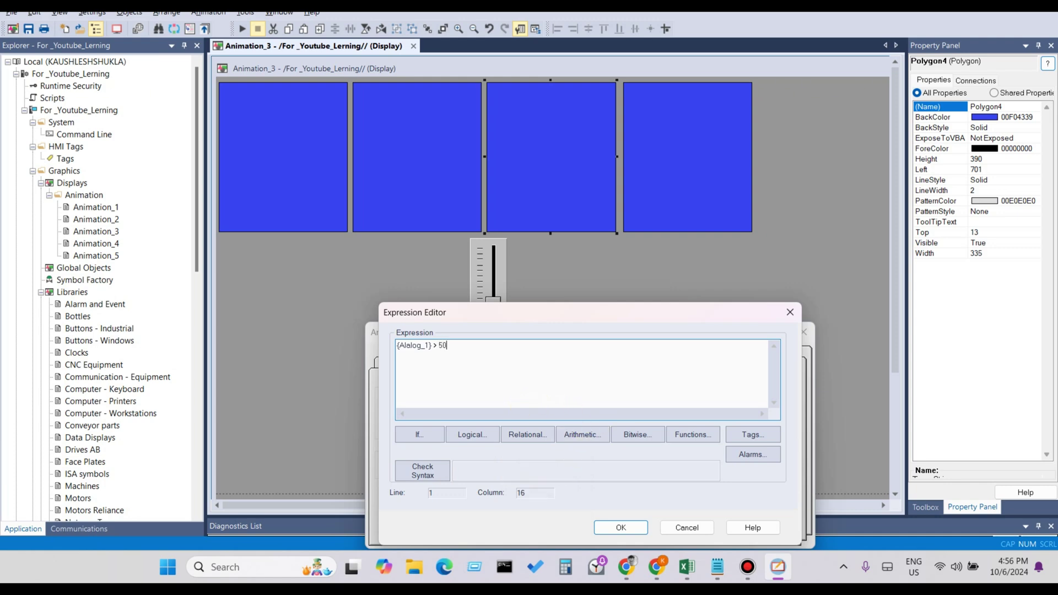
click(612, 527)
click(606, 526)
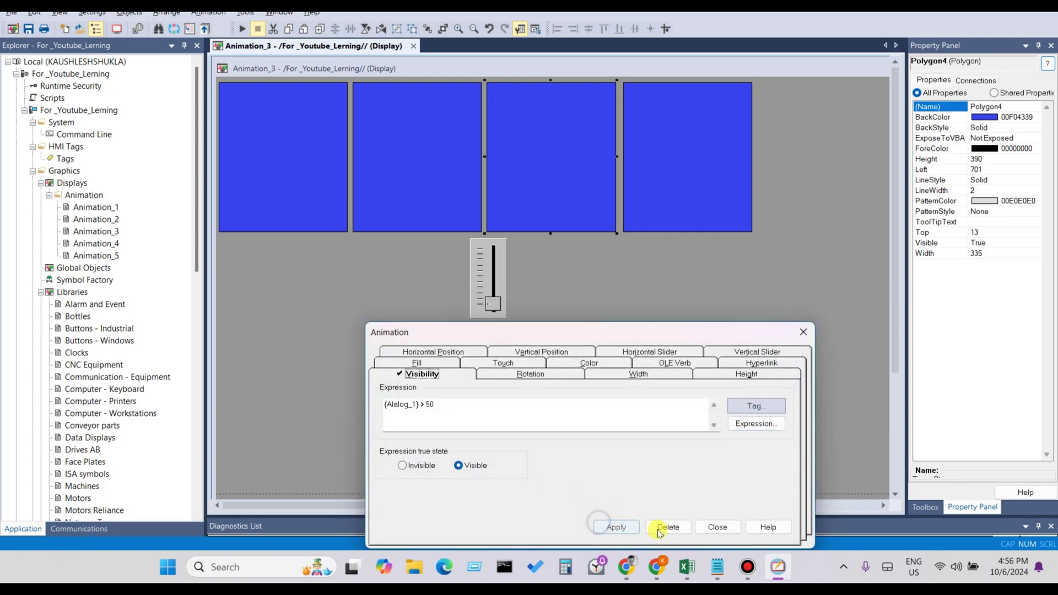
click(717, 526)
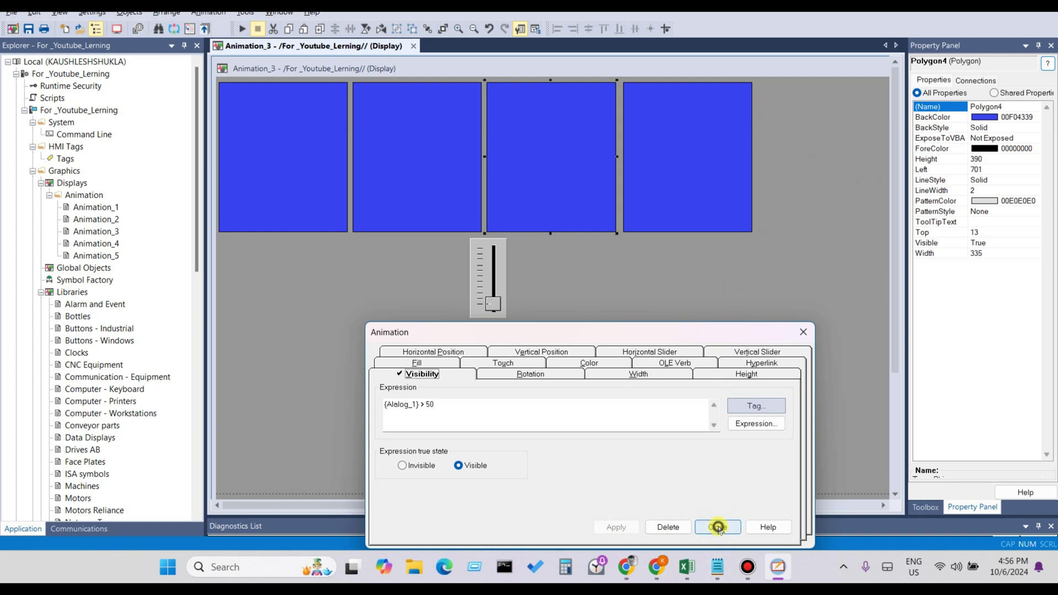
Start a visibility animation expression for the fourth blue rectangle and insert the Alalog_1 tag in it.
click(672, 187)
right_click(672, 187)
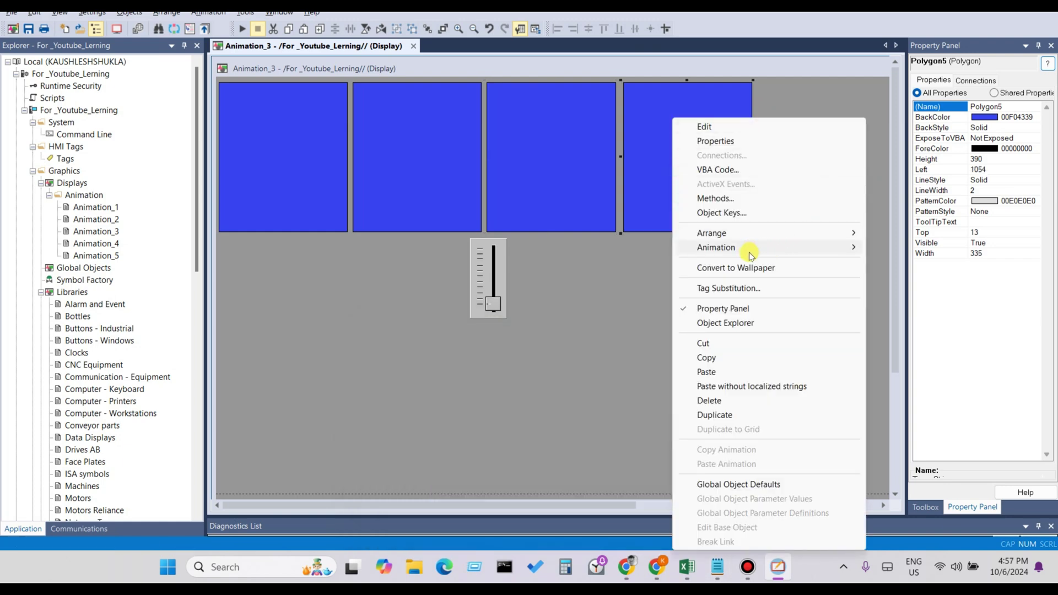
mouse_move(751, 248)
click(911, 246)
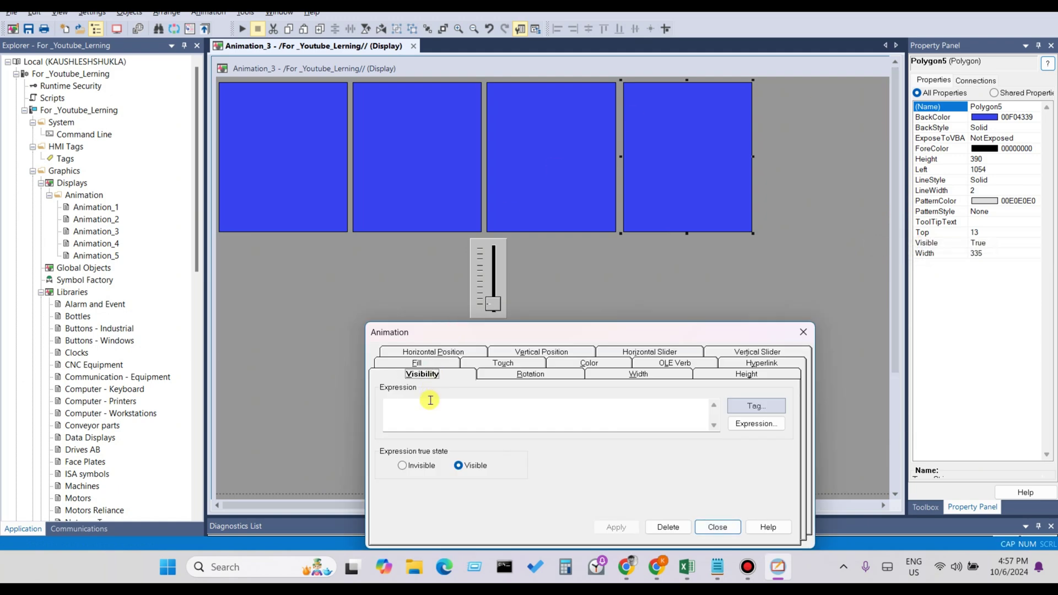
click(754, 424)
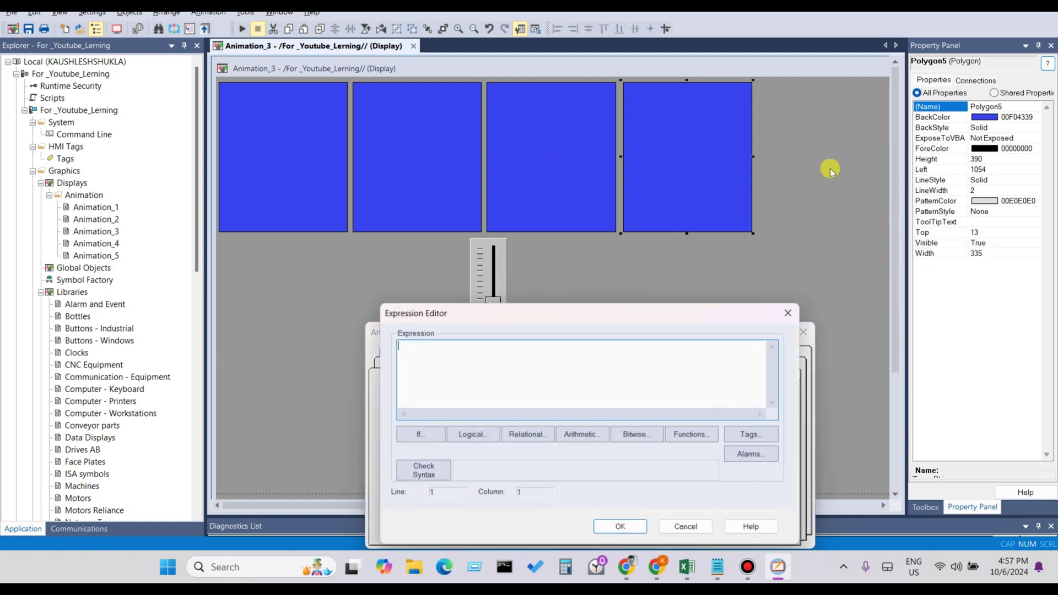
click(760, 440)
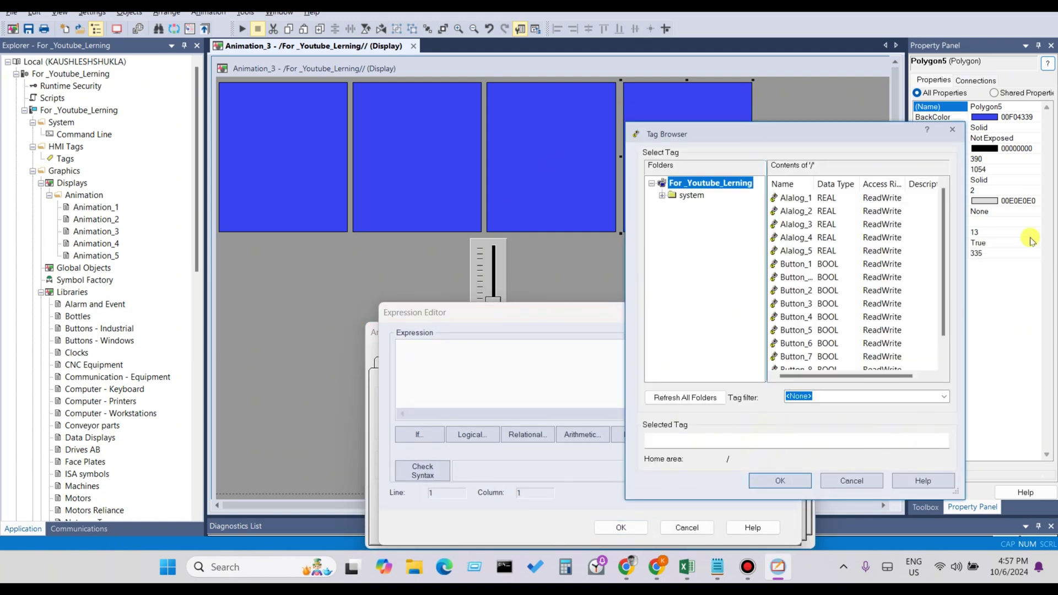
click(793, 199)
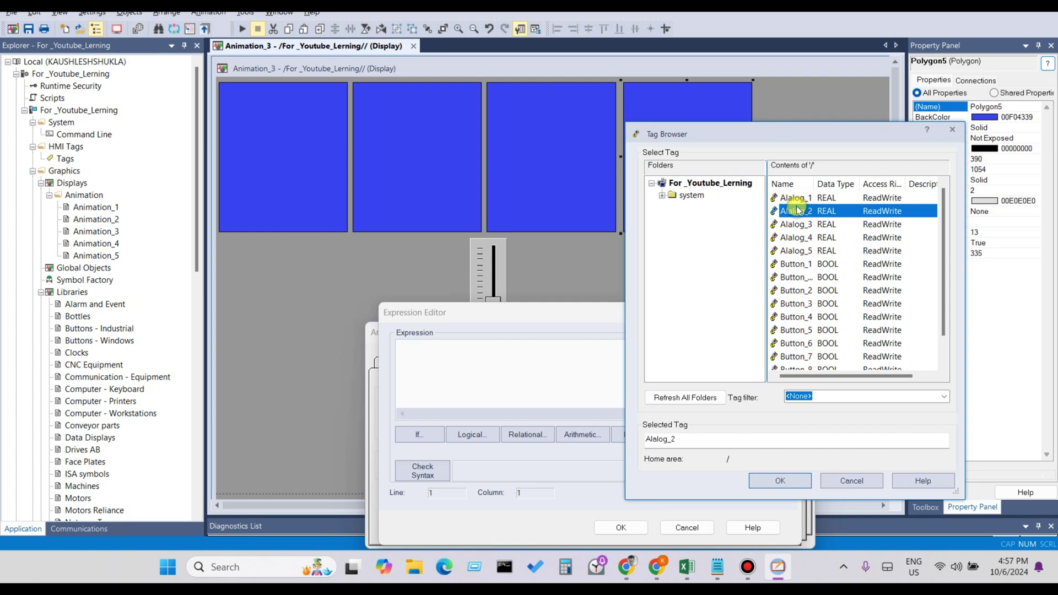
click(780, 481)
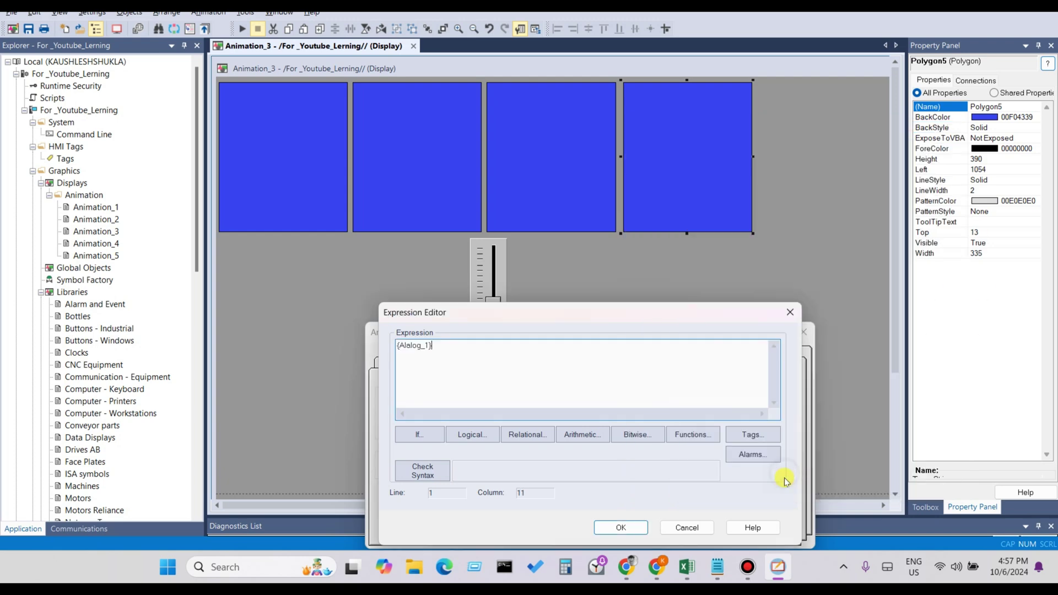
Complete the fourth rectangle's expression as {Alalog_1} > 75, check its syntax, and apply it with Visible as the true state.
click(527, 434)
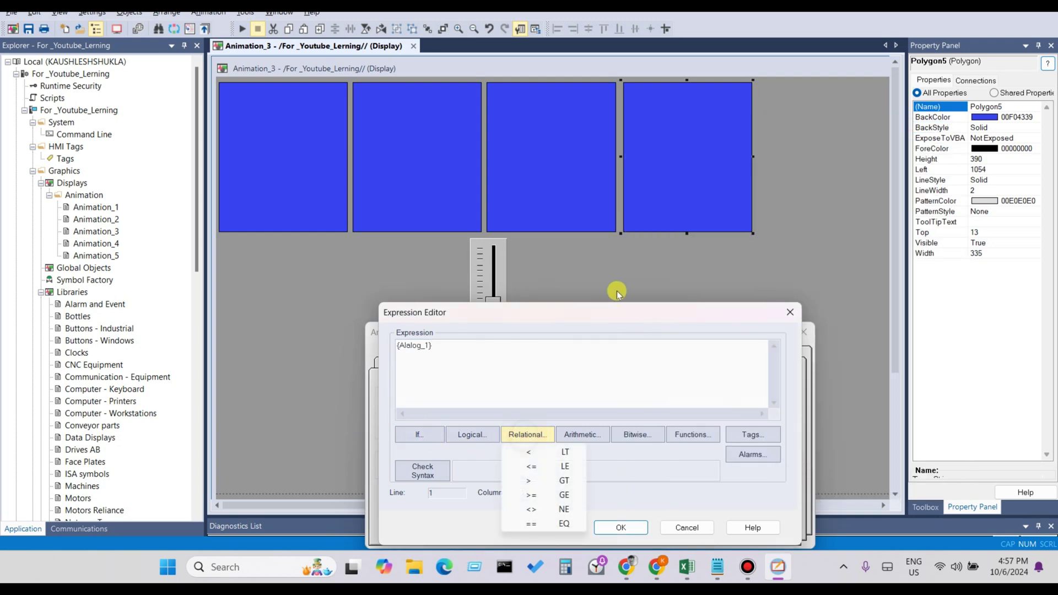
click(531, 494)
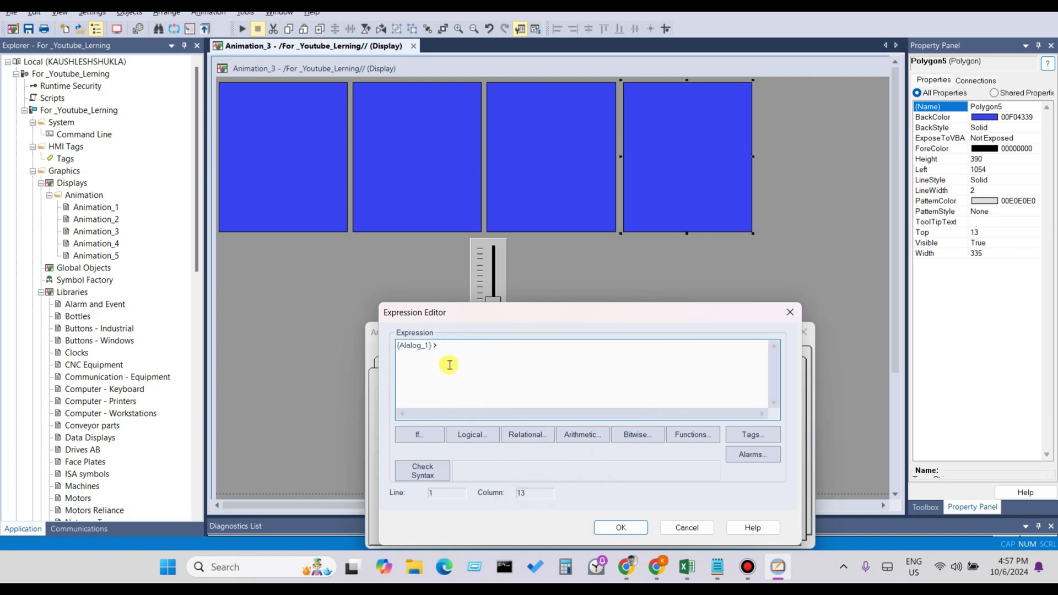
click(527, 434)
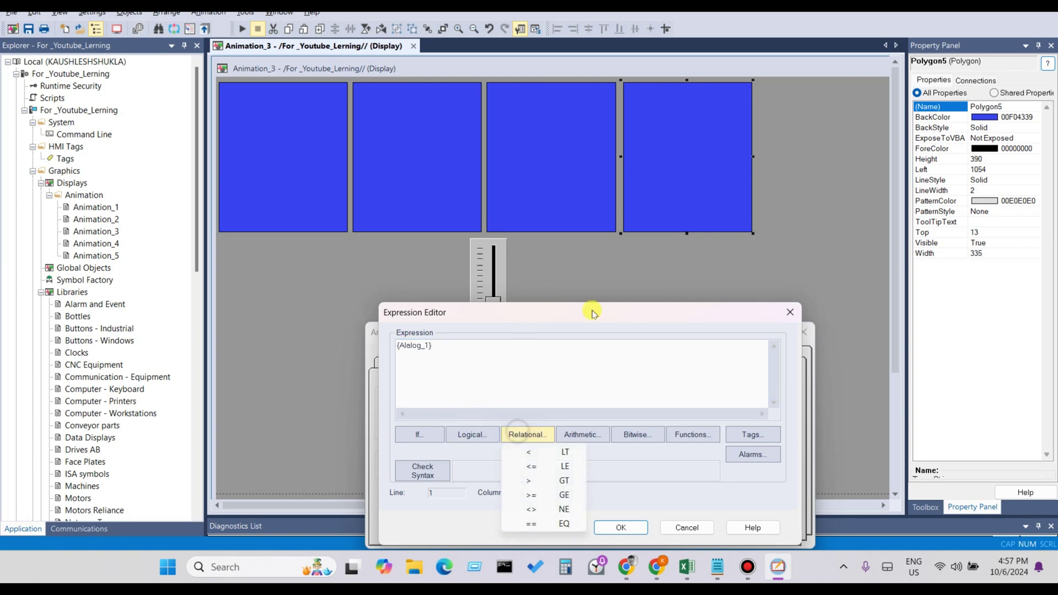
click(532, 483)
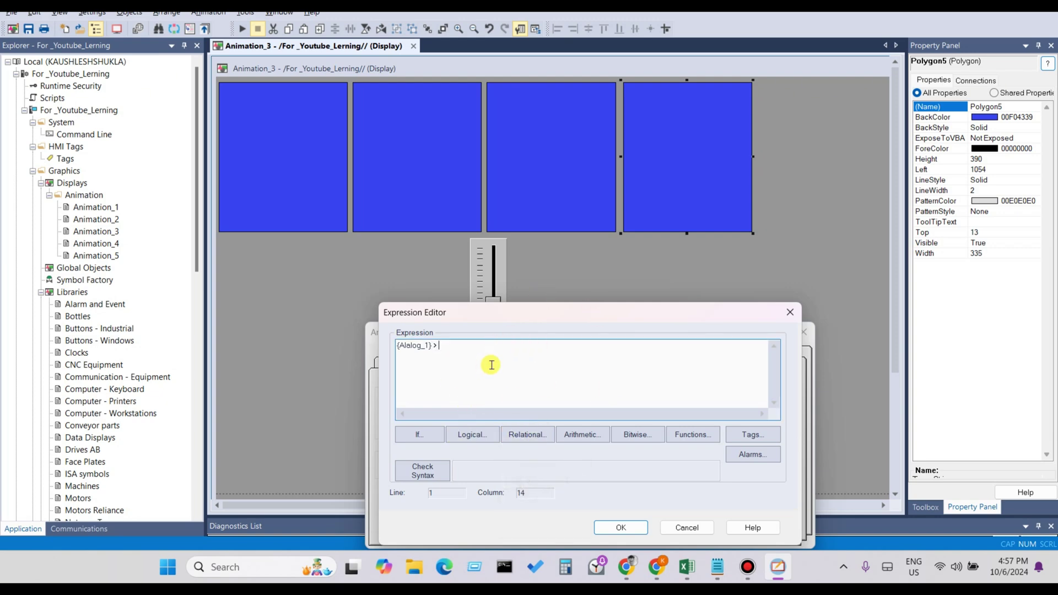
text(75)
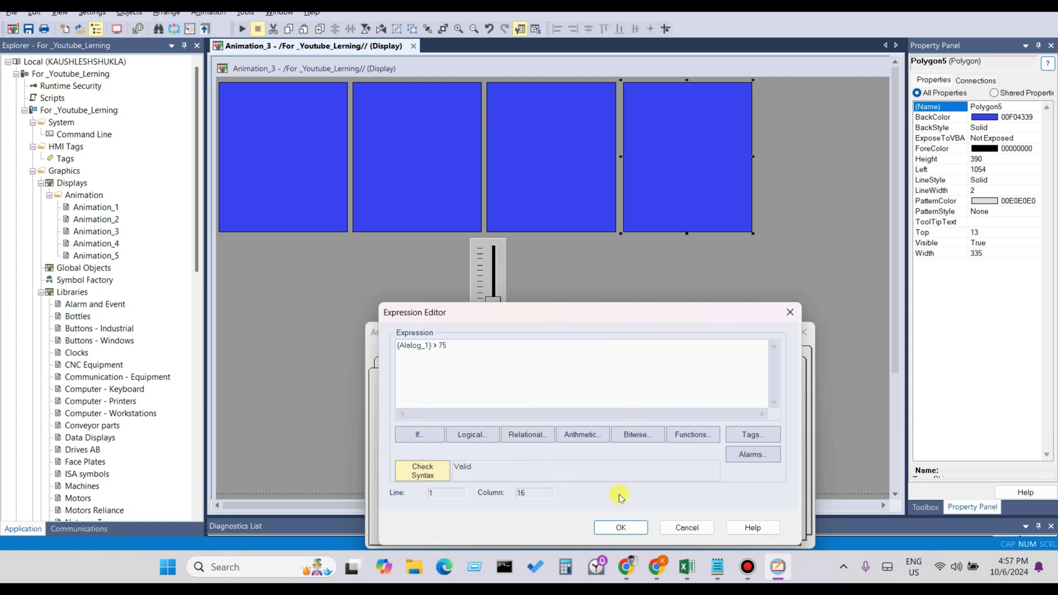
click(612, 528)
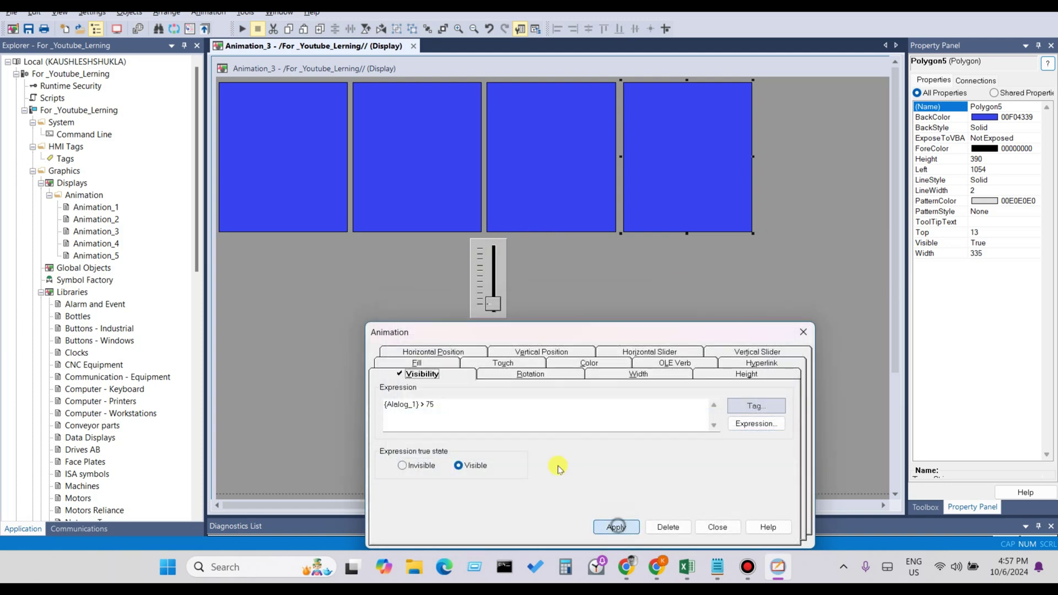
click(614, 527)
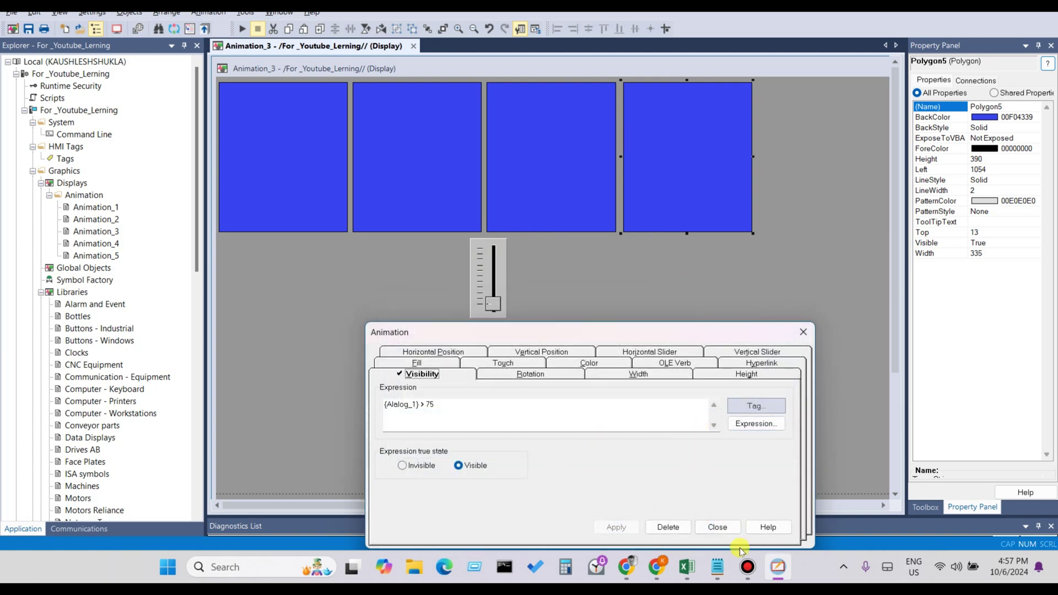
Close the animation settings and draw a push button about 208 by 56 in the display's lower-left area.
click(718, 527)
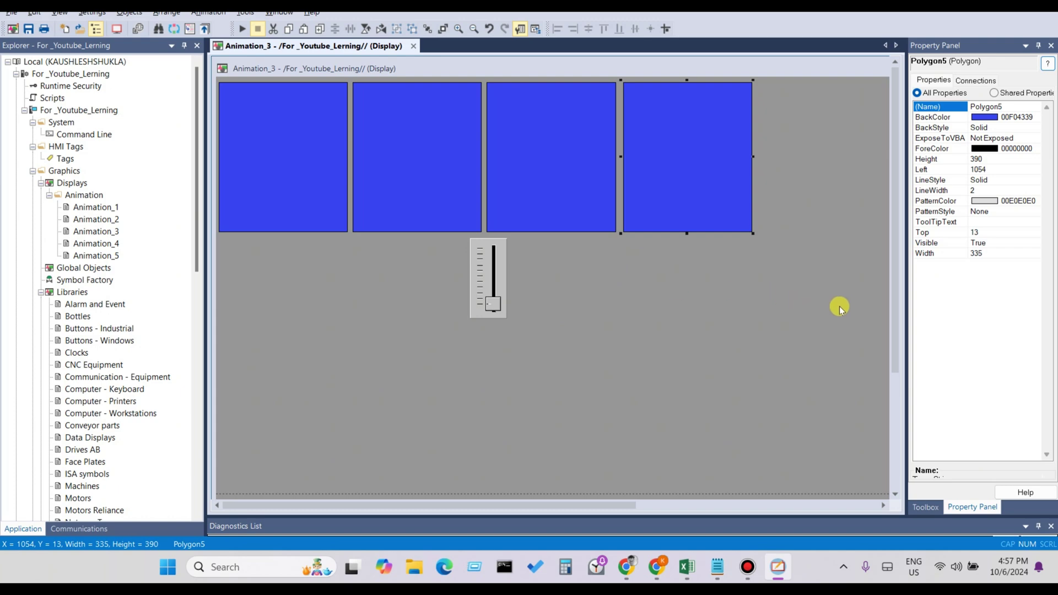
click(931, 513)
click(945, 339)
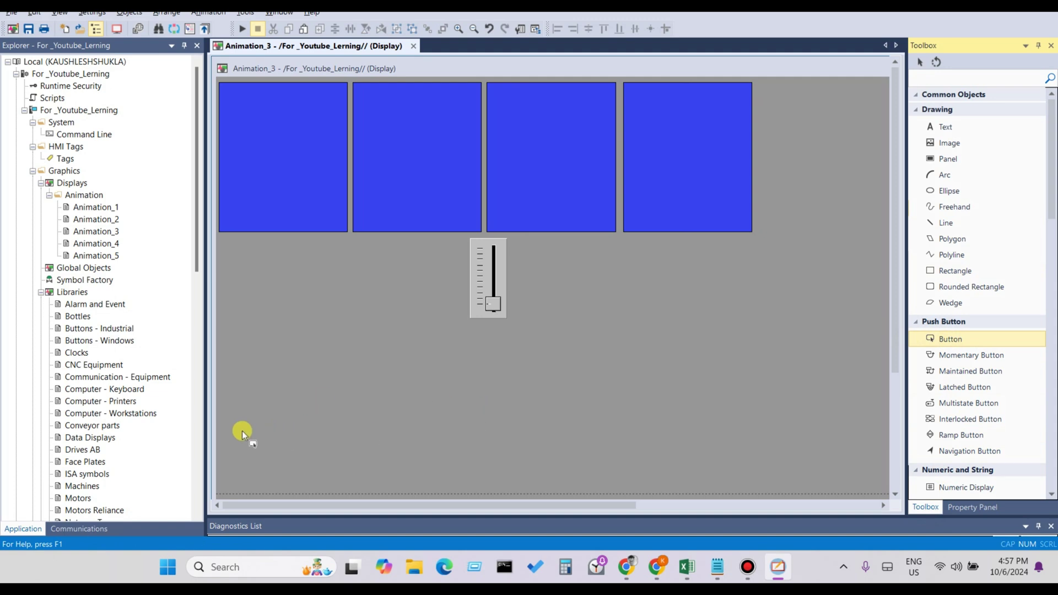
drag(240, 438, 319, 458)
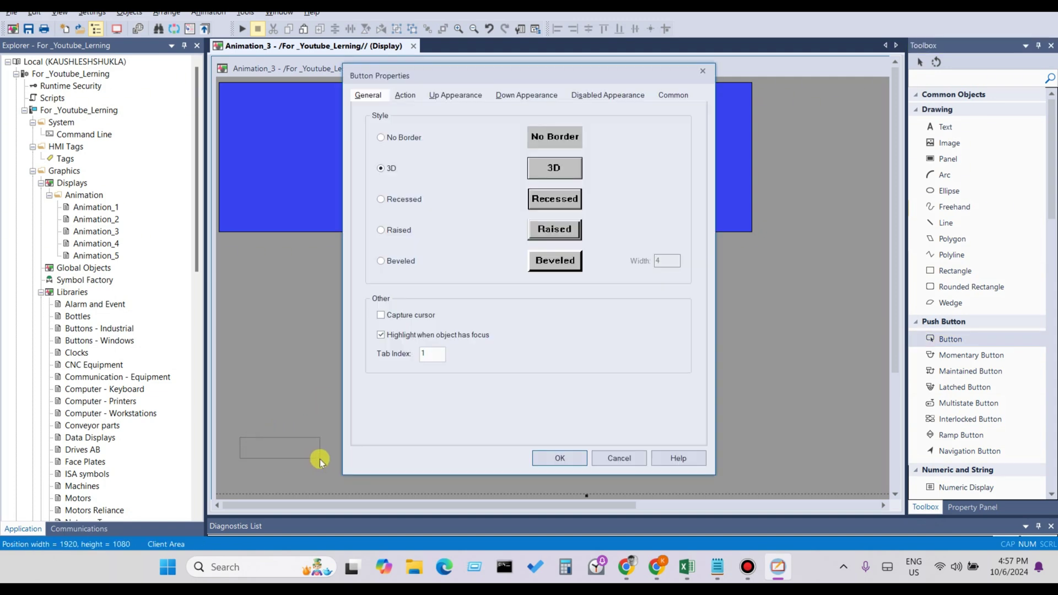
Set the new button's action to Toggle tag value.
click(405, 97)
drag(451, 80, 531, 200)
click(432, 216)
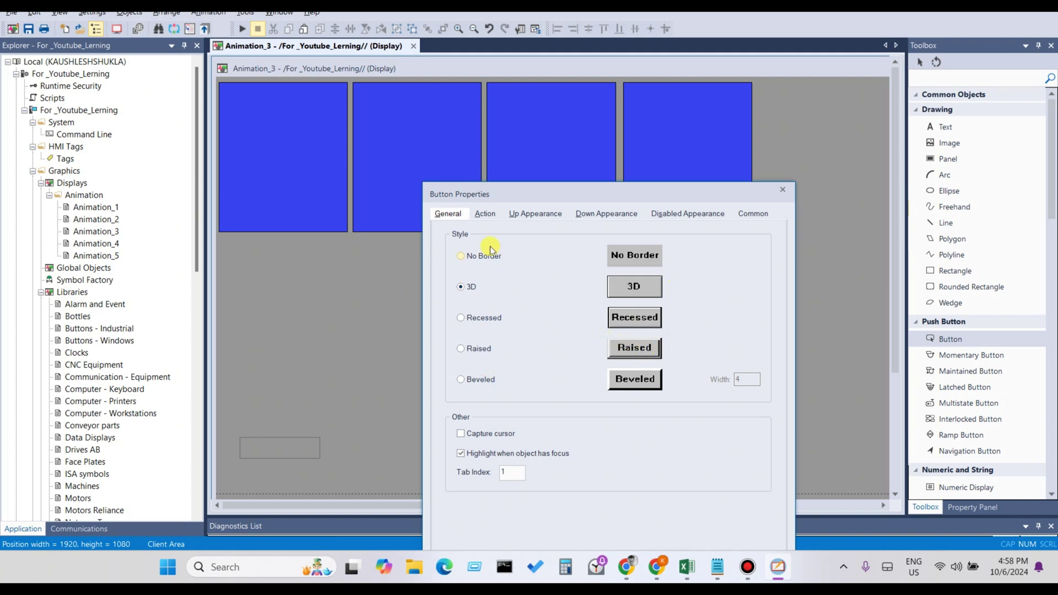
click(485, 215)
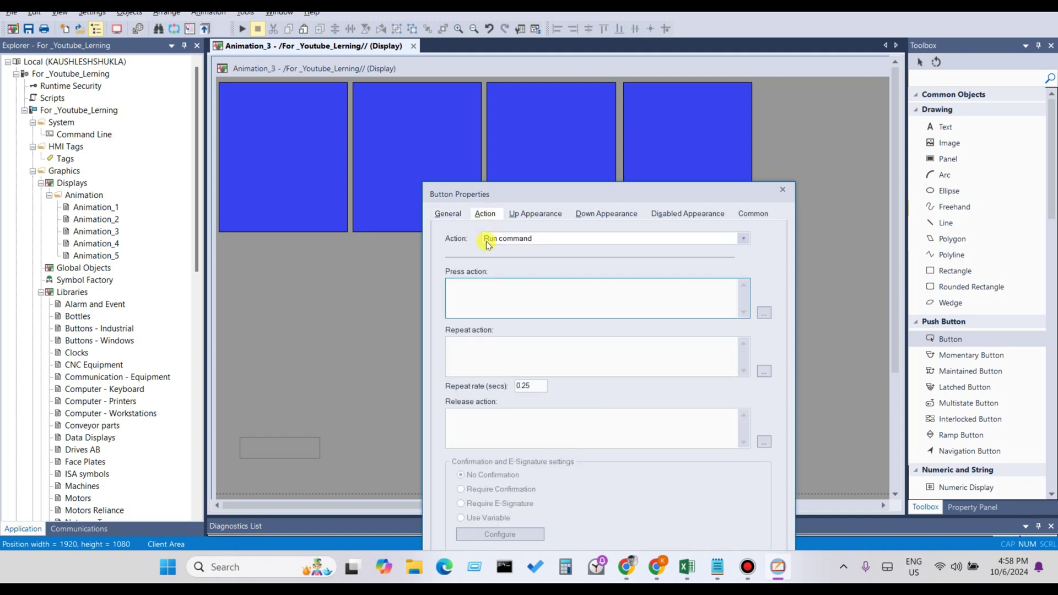
click(501, 241)
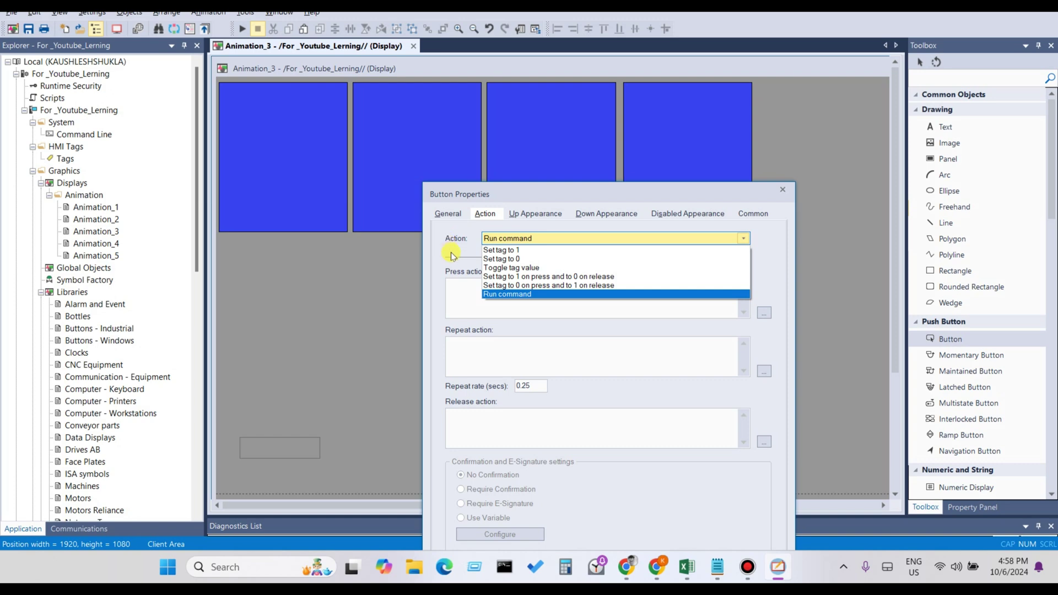
click(505, 269)
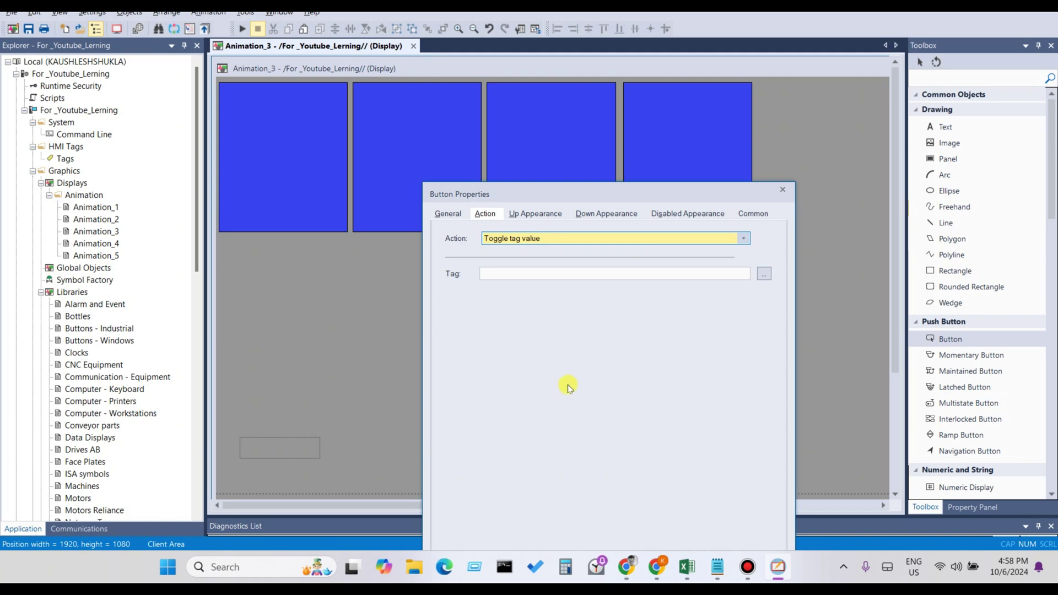
Assign the Button_2 tag to the button's toggle action.
click(764, 274)
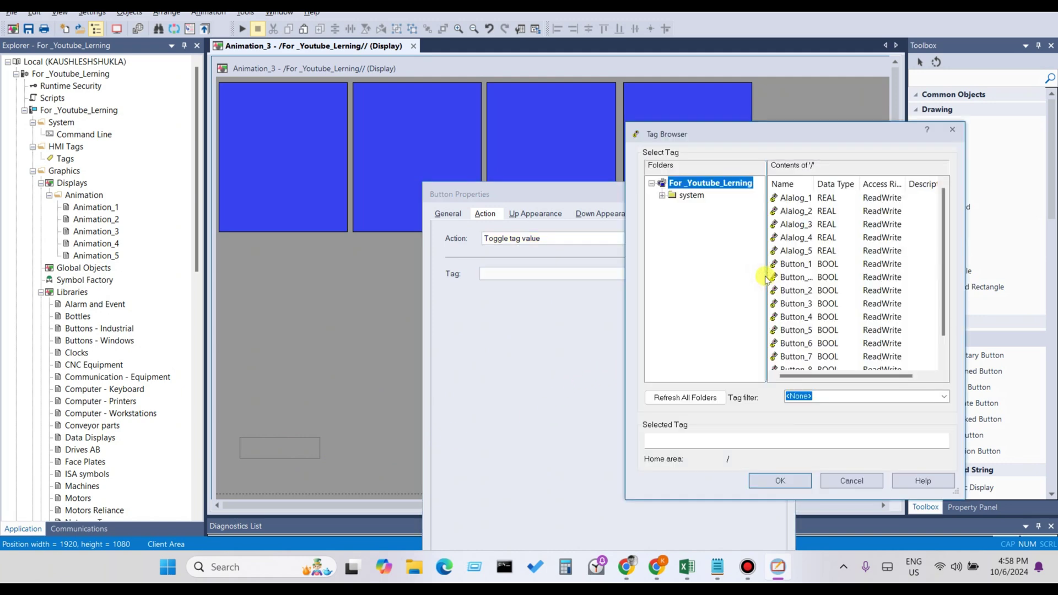
drag(808, 186, 842, 186)
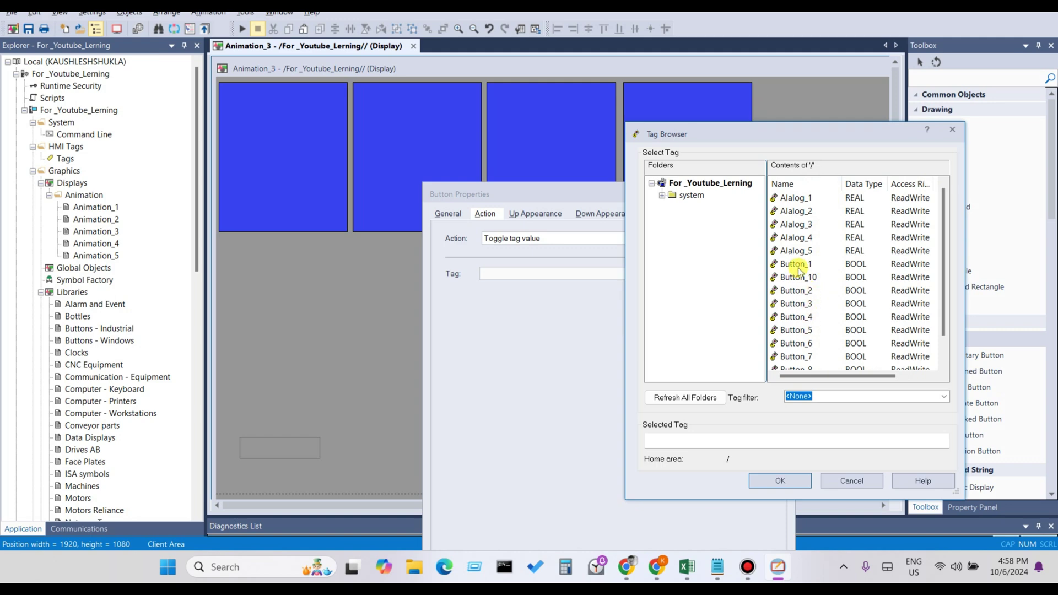
scroll(798, 270, down, 1)
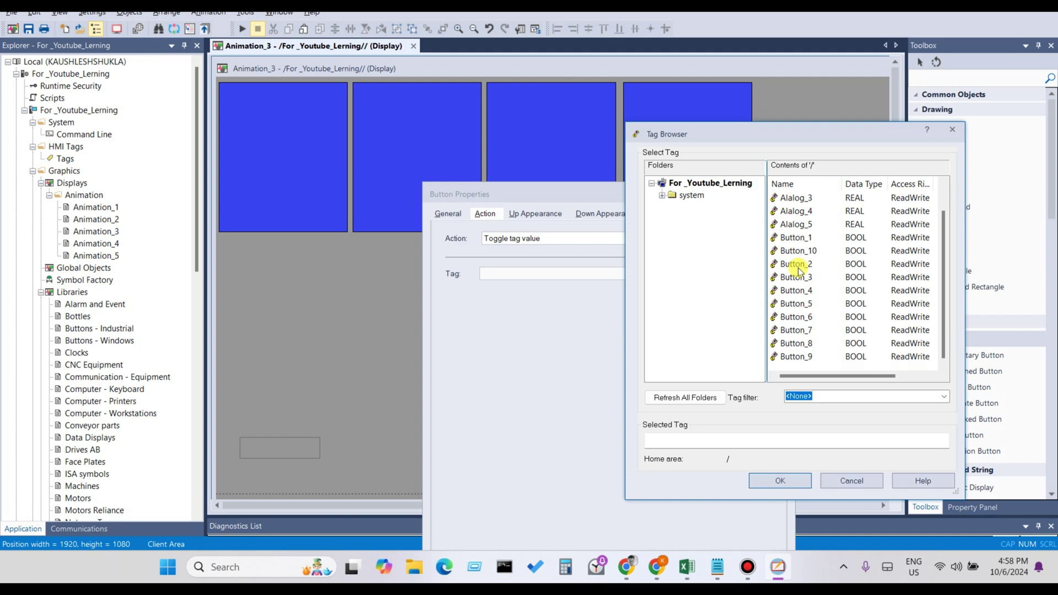
click(801, 238)
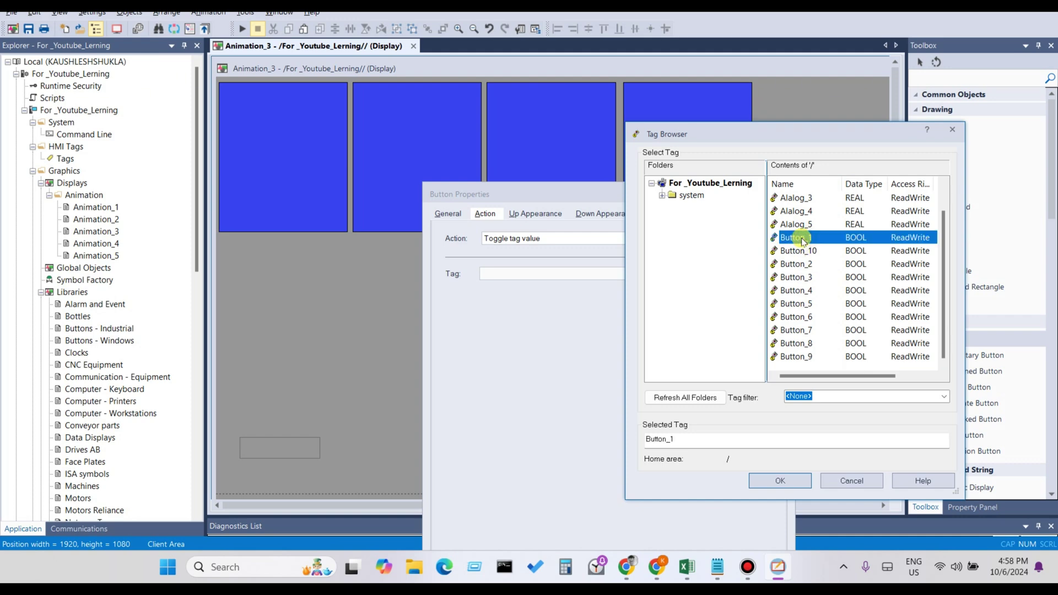
click(795, 265)
click(779, 482)
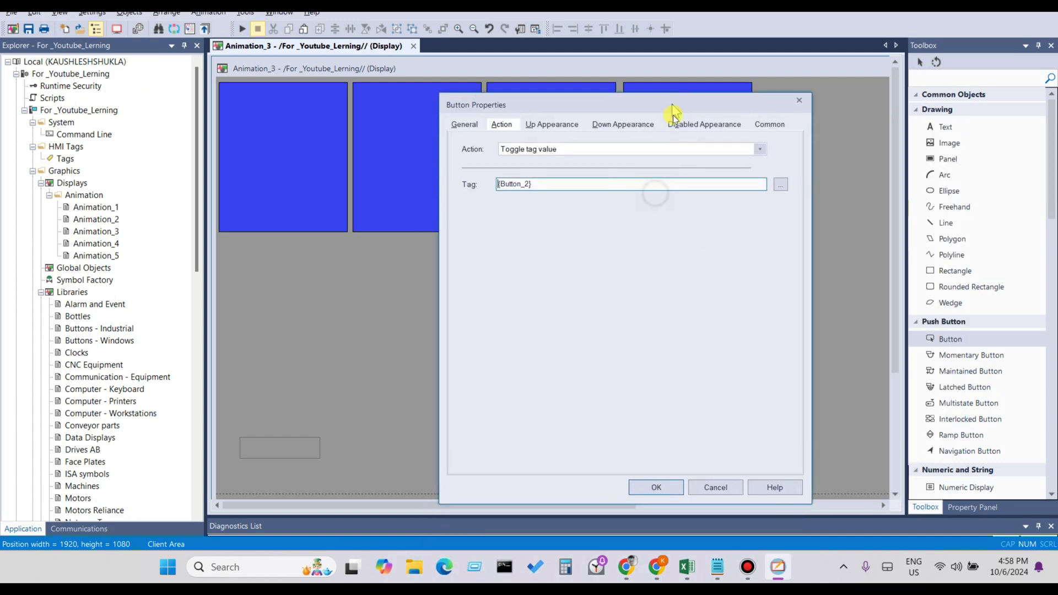
Caption the button's up appearance "Visibility" in bold Century font and accept the button properties.
click(562, 126)
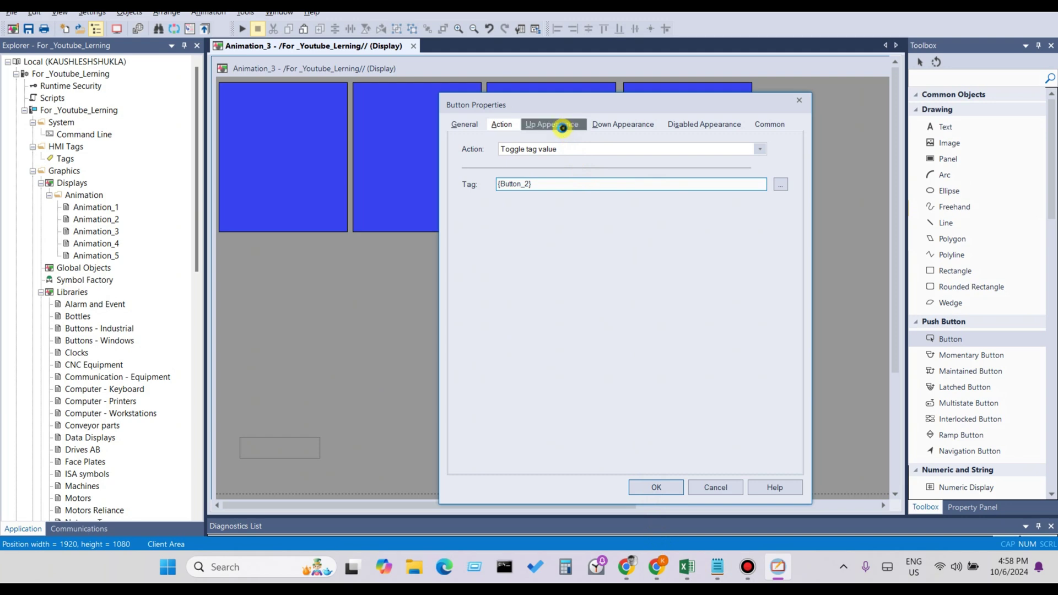
click(522, 245)
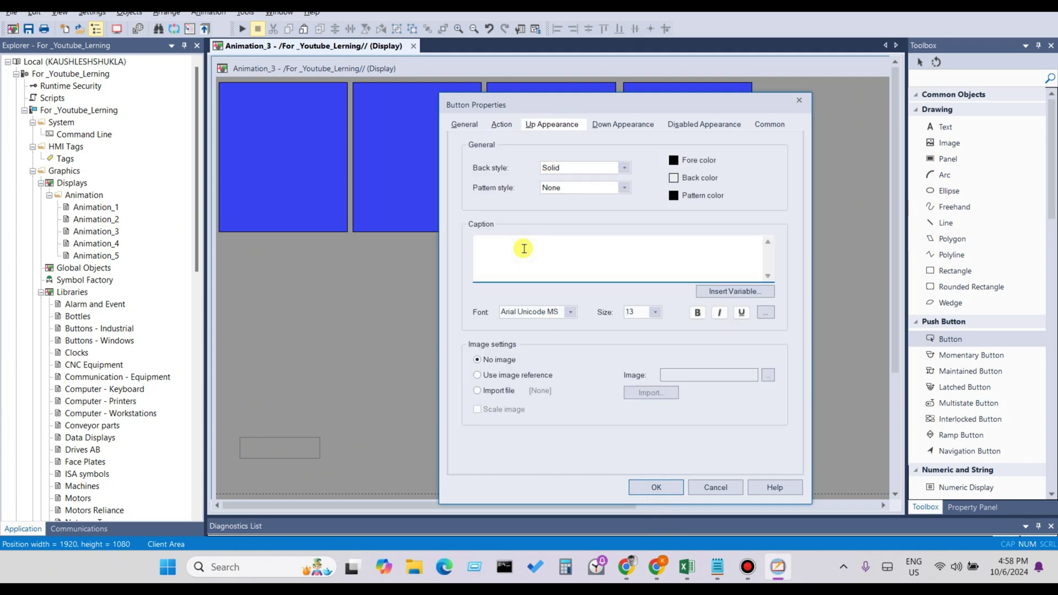
text(Visibility)
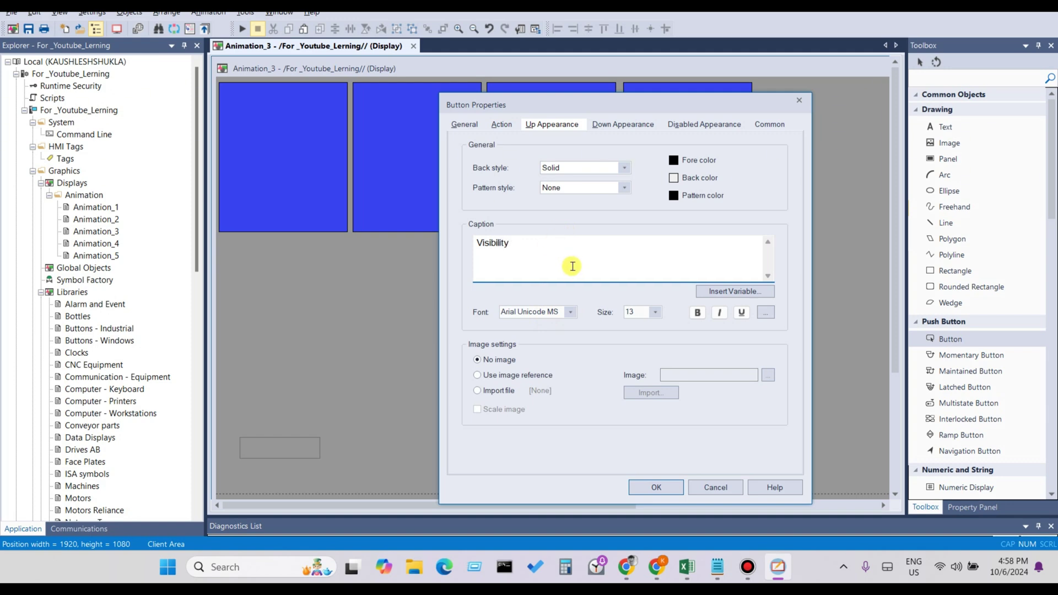
click(571, 312)
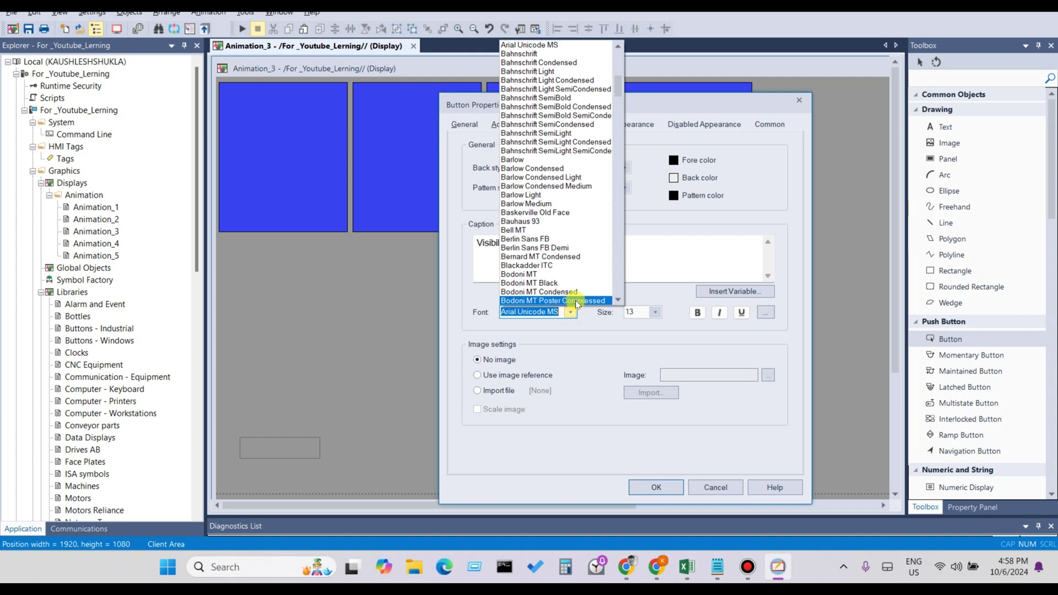
scroll(577, 303, down, 10)
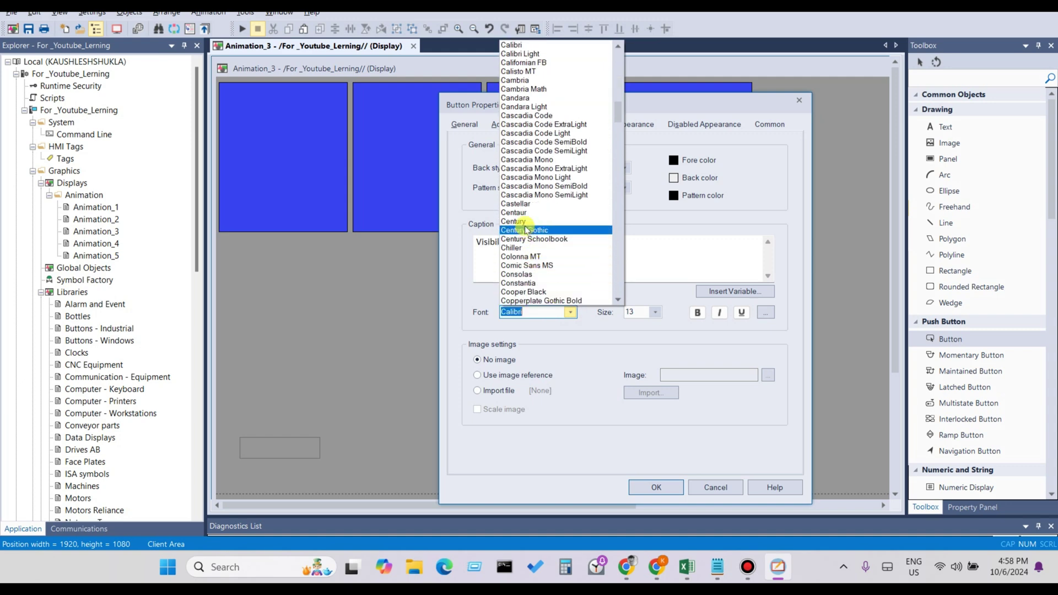
click(522, 221)
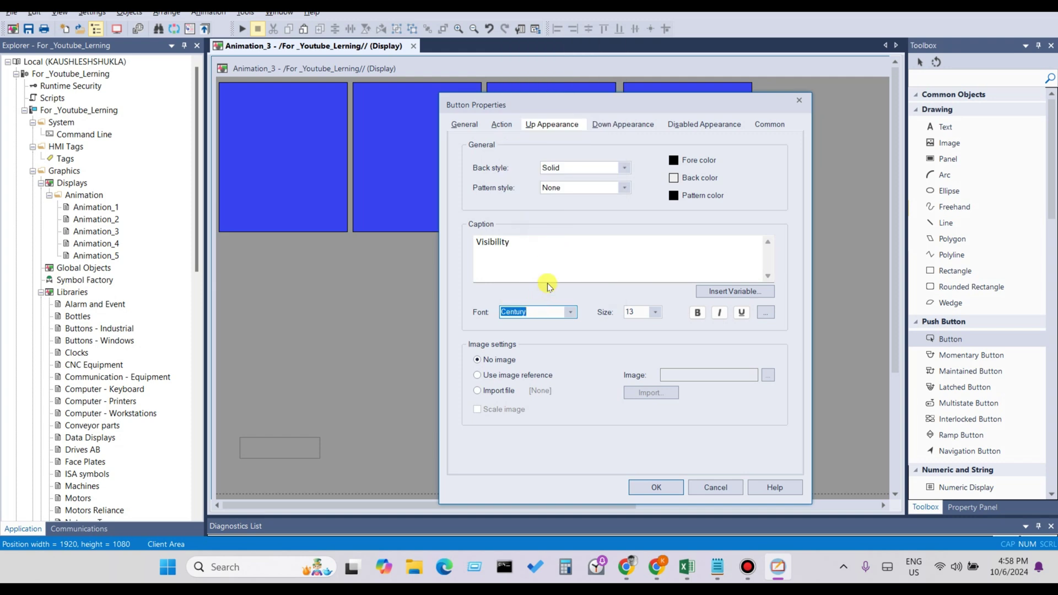
click(698, 313)
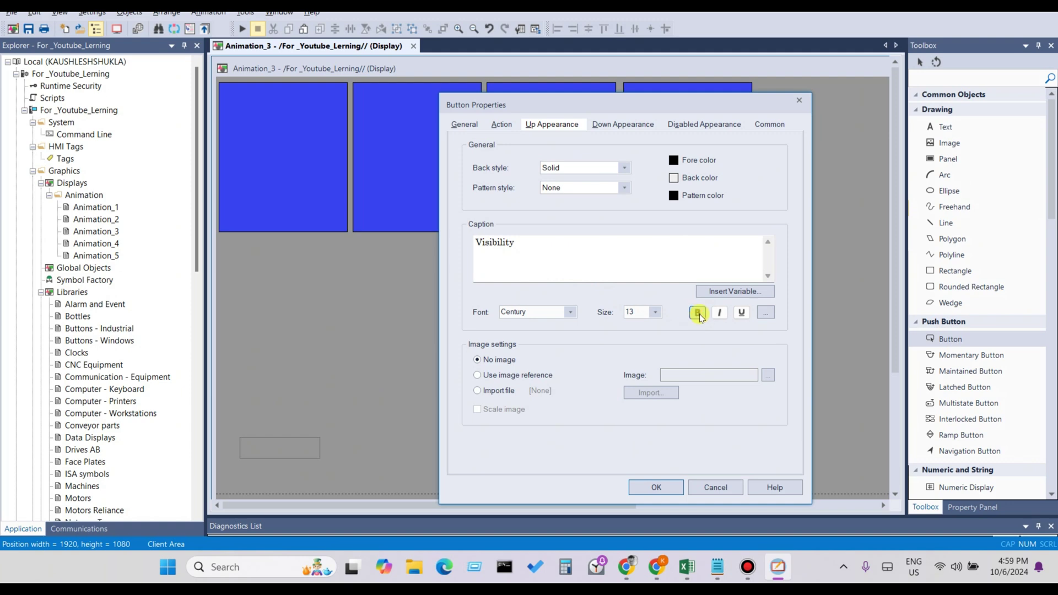
click(651, 487)
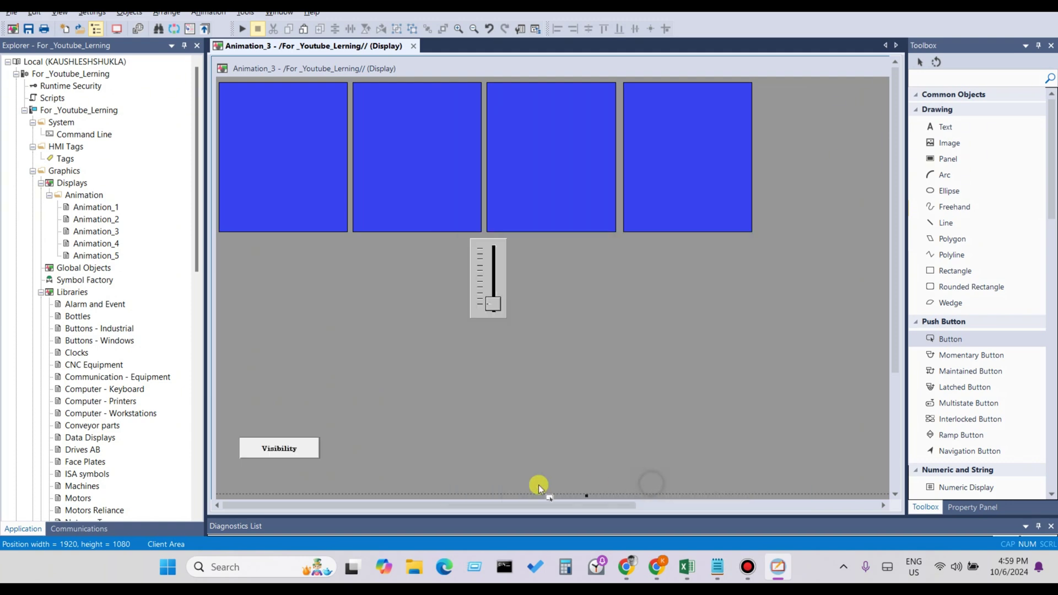
Draw a rectangle about 338 by 97 above the Visibility button.
click(283, 449)
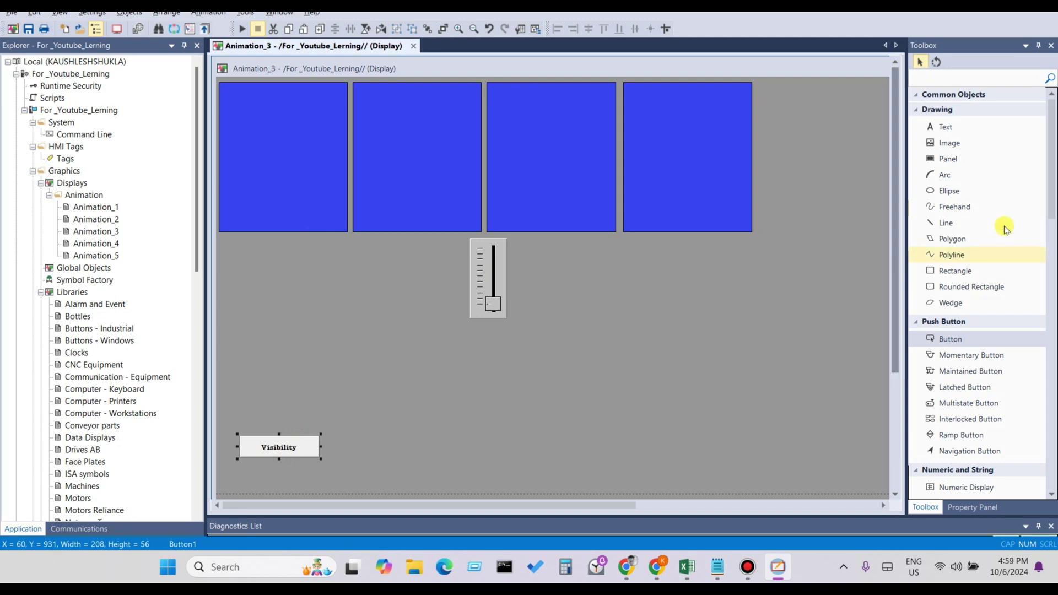
click(955, 271)
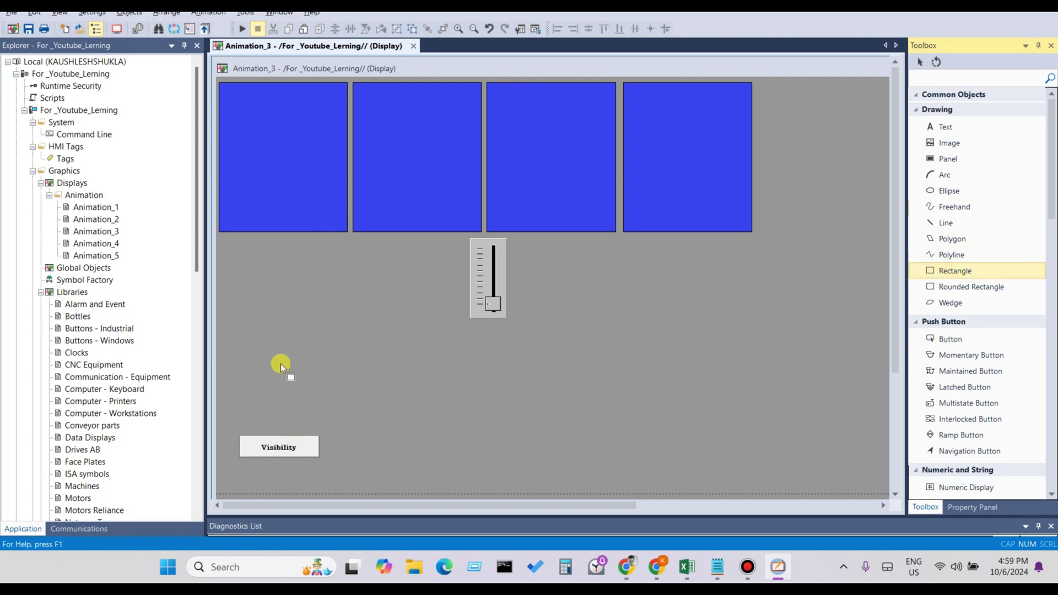
mouse_move(240, 349)
mouse_down()
mouse_move(328, 385)
mouse_move(367, 384)
mouse_up()
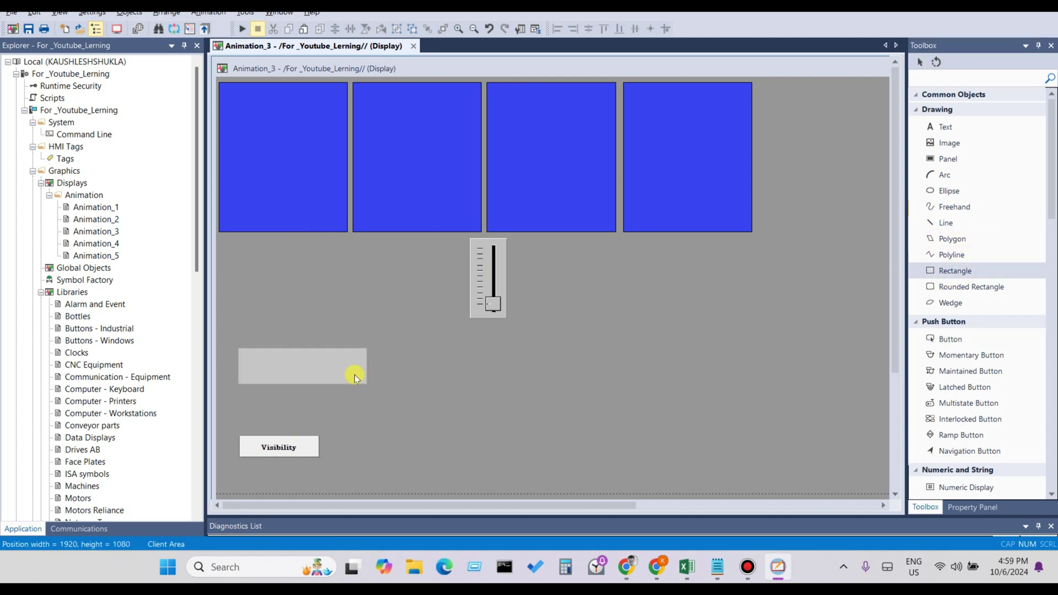
Give the new rectangle a yellow fore color with line width 5 and apply it.
double_click(354, 375)
drag(231, 16, 758, 174)
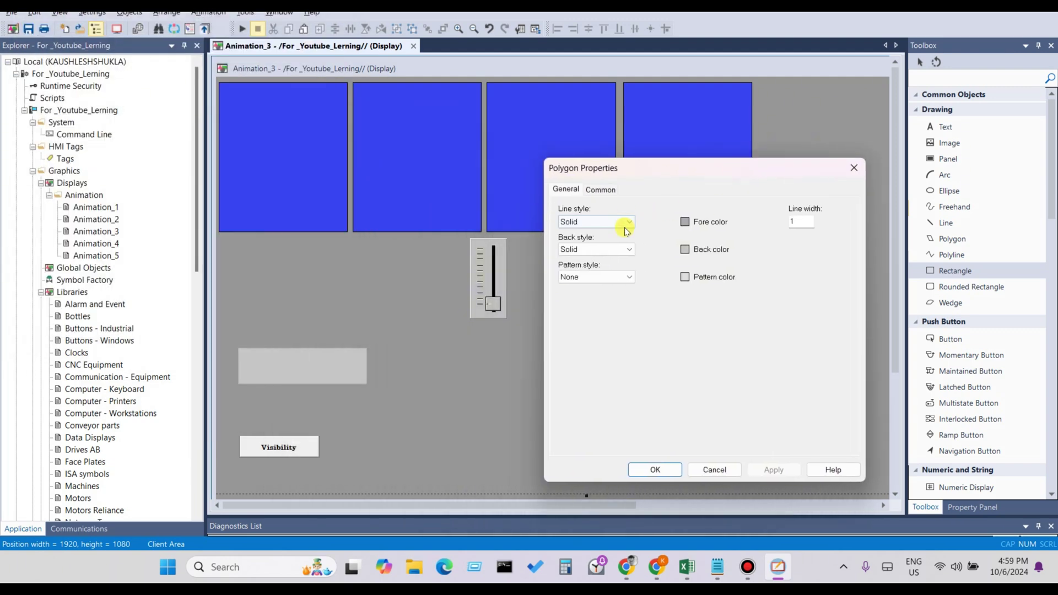
click(616, 228)
click(615, 222)
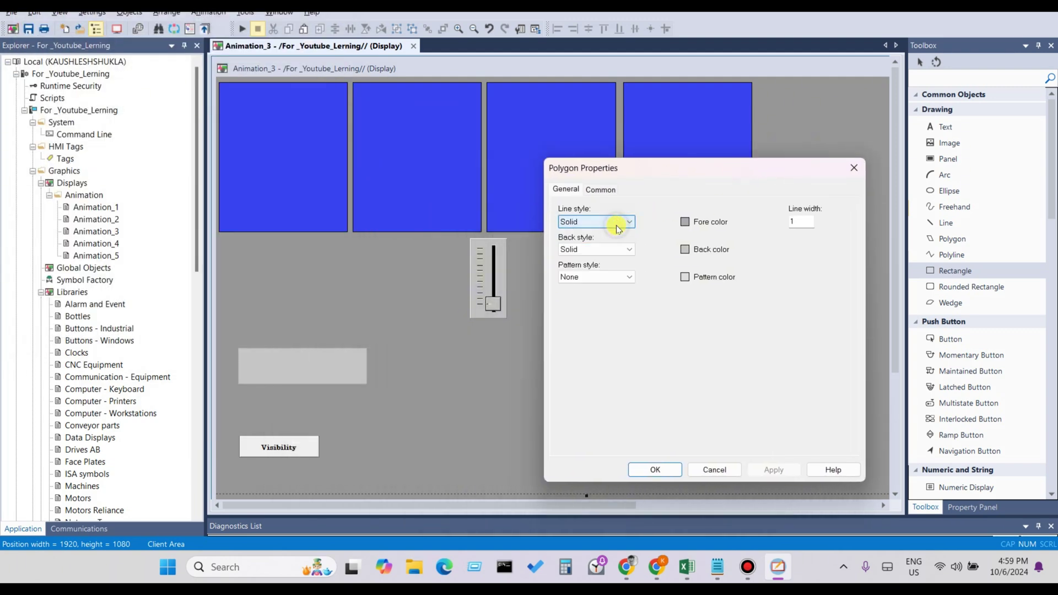
click(685, 221)
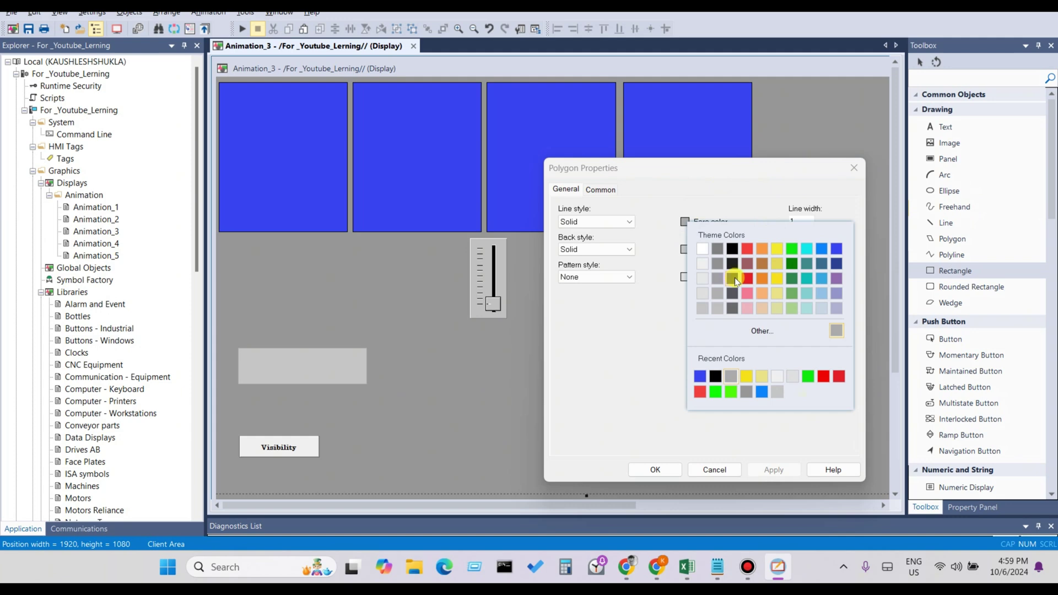
click(777, 249)
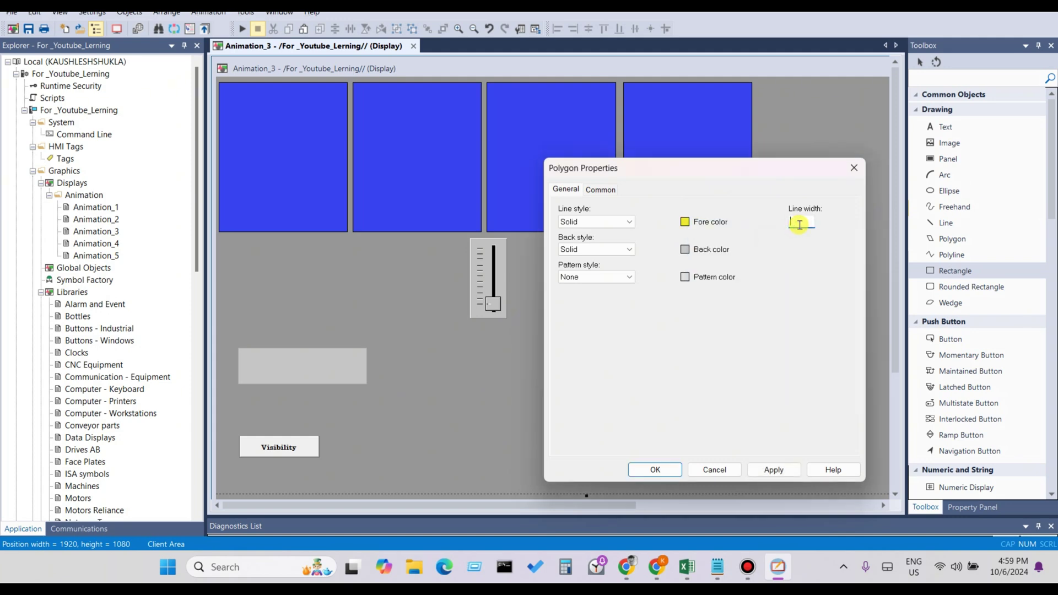
text(2)
click(773, 469)
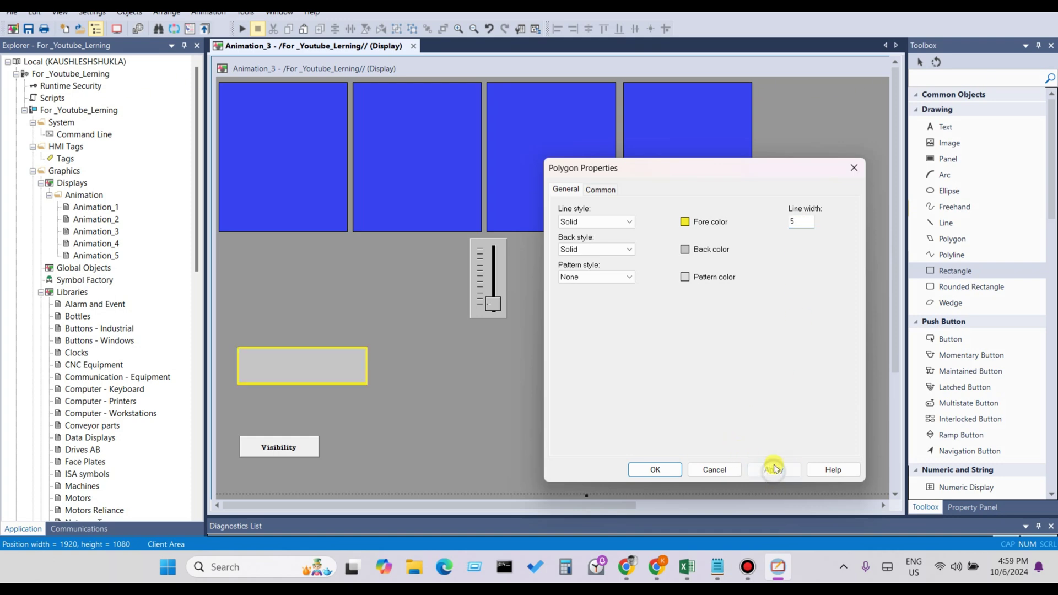
Set the rectangle's back color to red and move the Visibility button to center it beneath the rectangle.
click(684, 249)
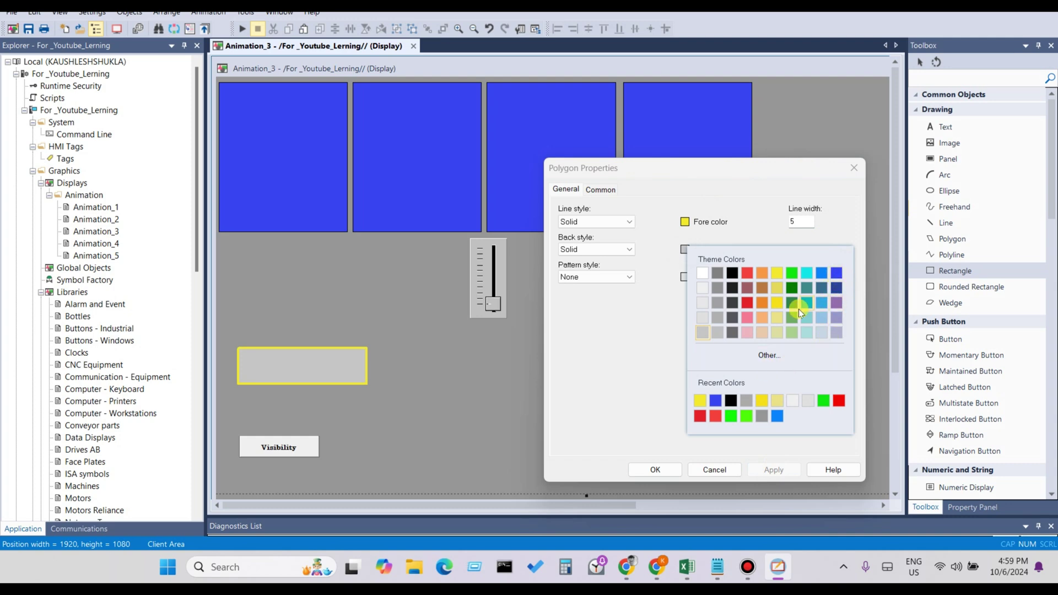
click(749, 302)
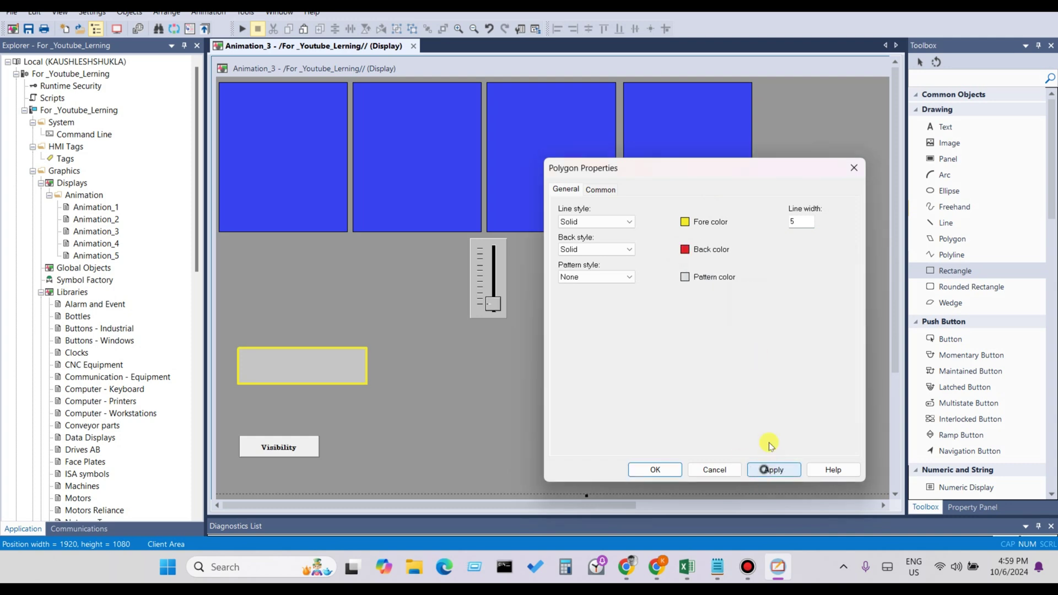
click(772, 470)
click(639, 469)
click(314, 373)
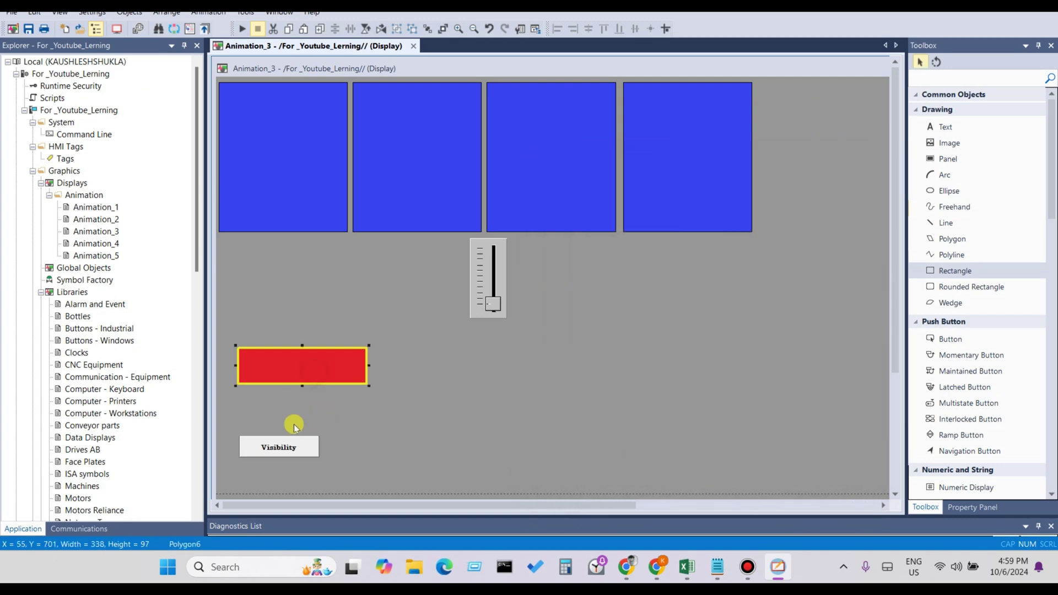
drag(290, 445, 307, 435)
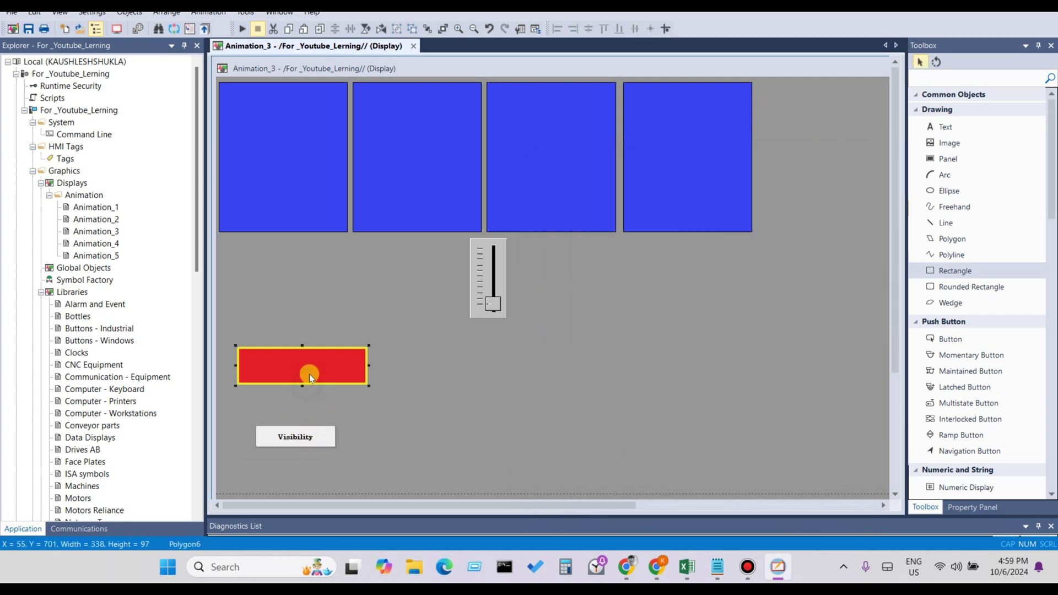
Add a visibility animation to the red rectangle using tag Button_2, with Visible as the expression true state, and apply it.
right_click(310, 374)
mouse_move(358, 246)
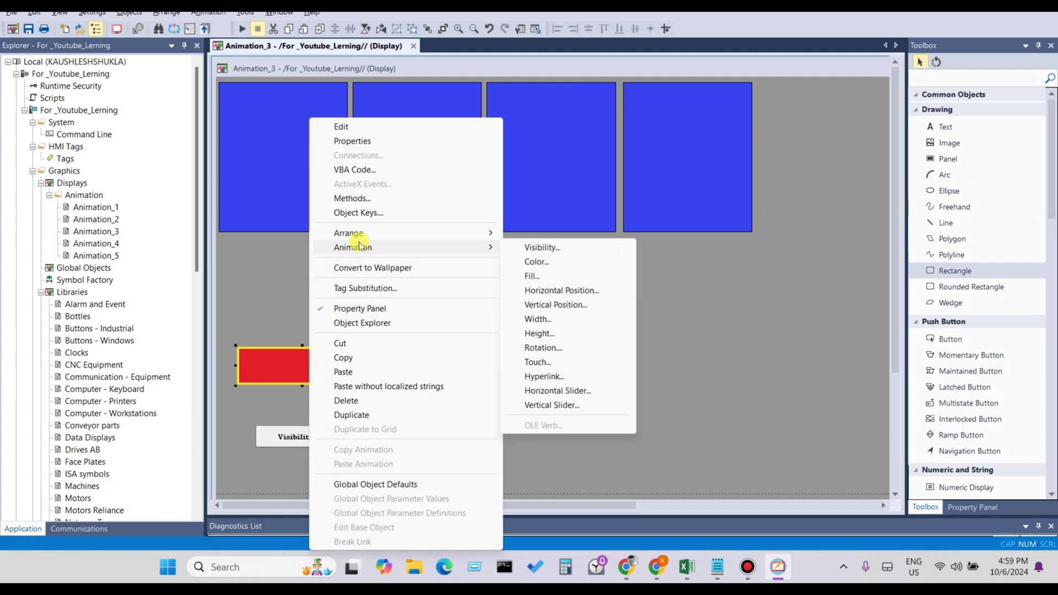
click(539, 247)
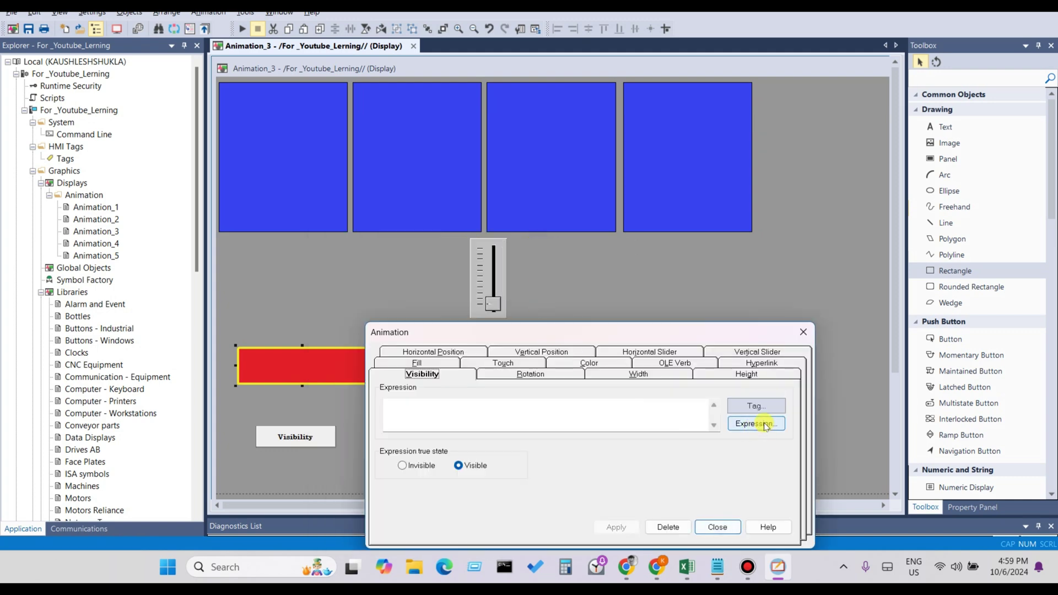
click(756, 405)
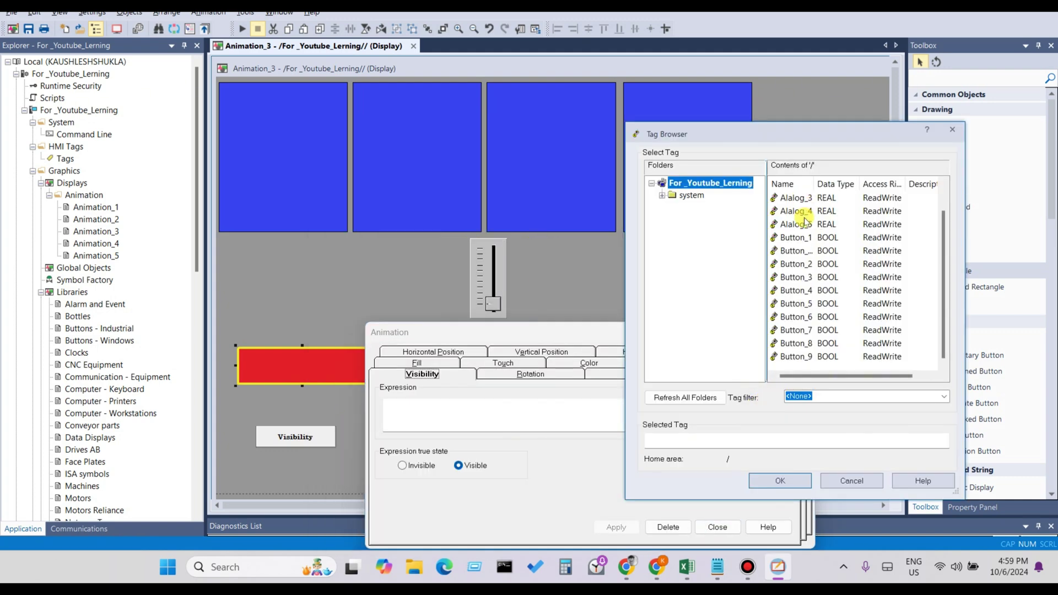
click(807, 264)
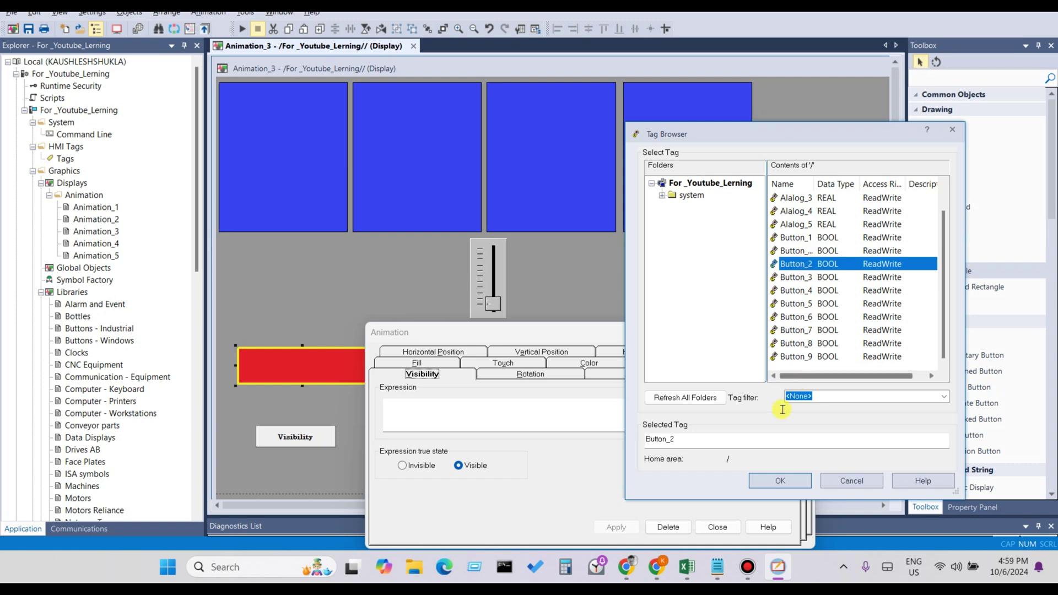
click(781, 480)
click(617, 526)
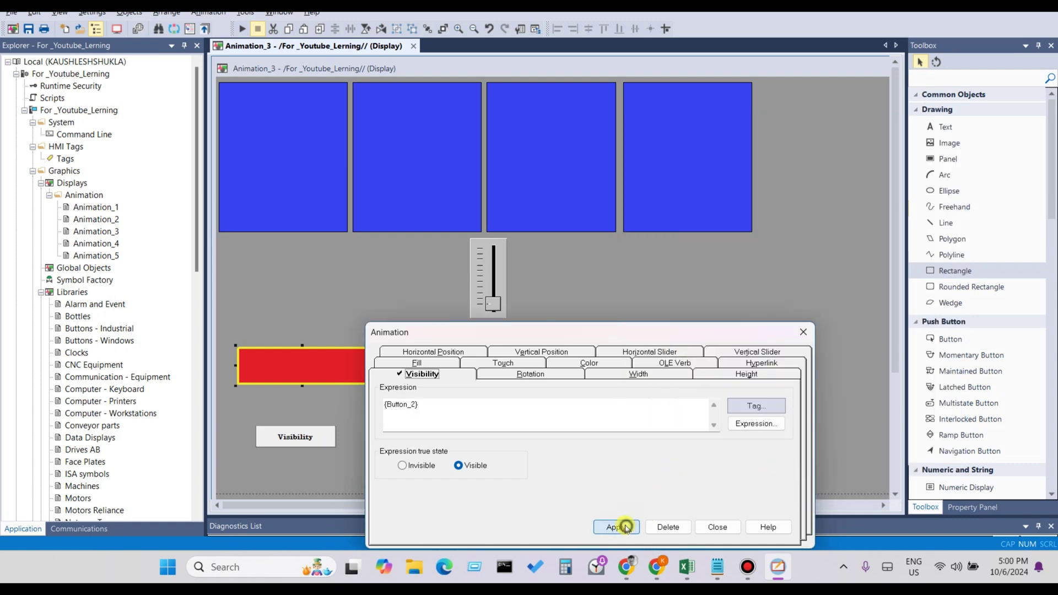
click(721, 526)
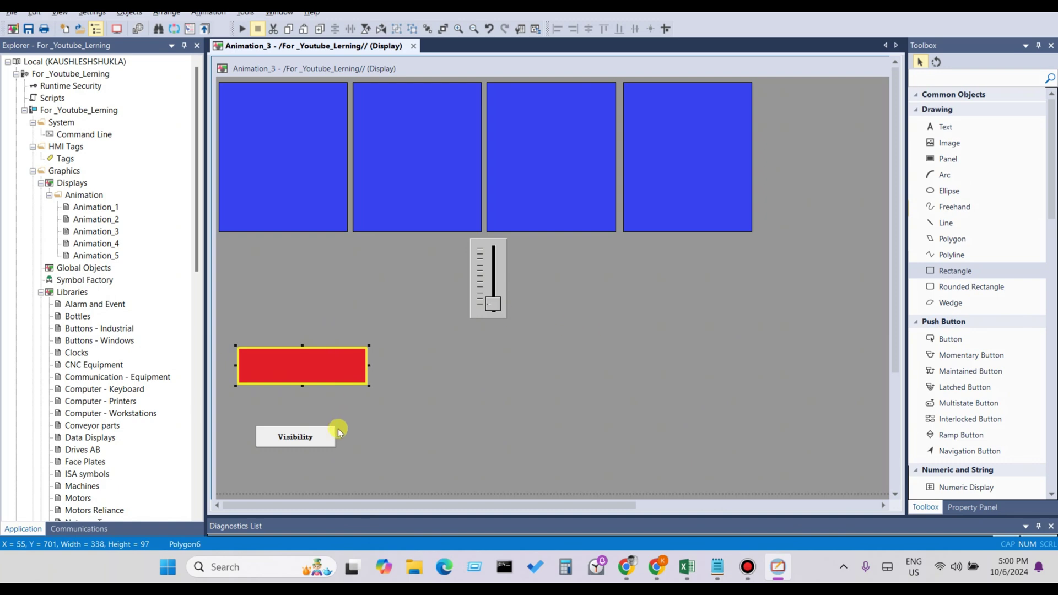
Duplicate the red rectangle and place the copy just to the right of the original.
click(324, 437)
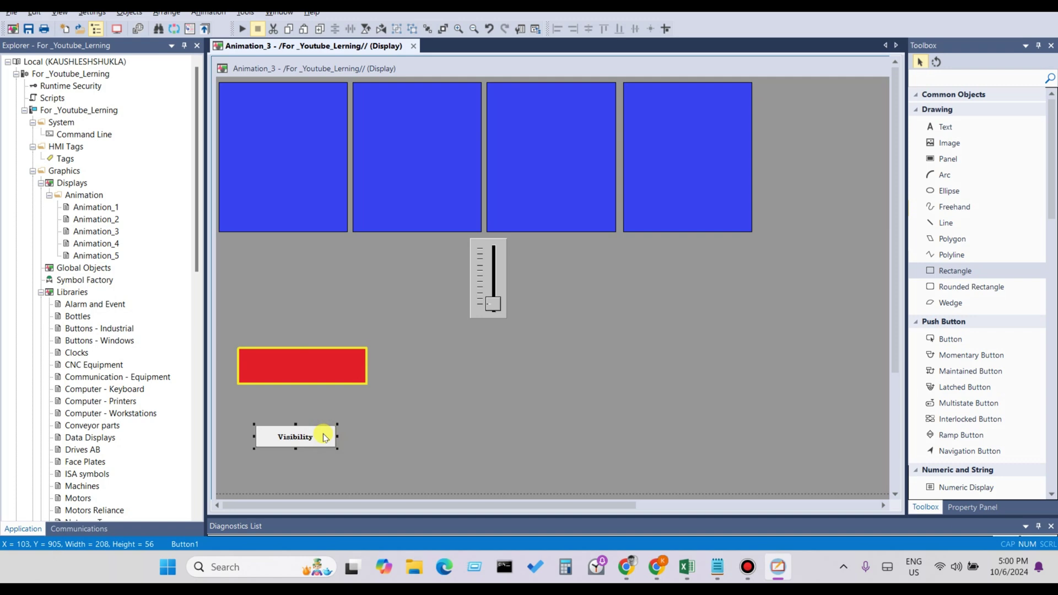
click(328, 380)
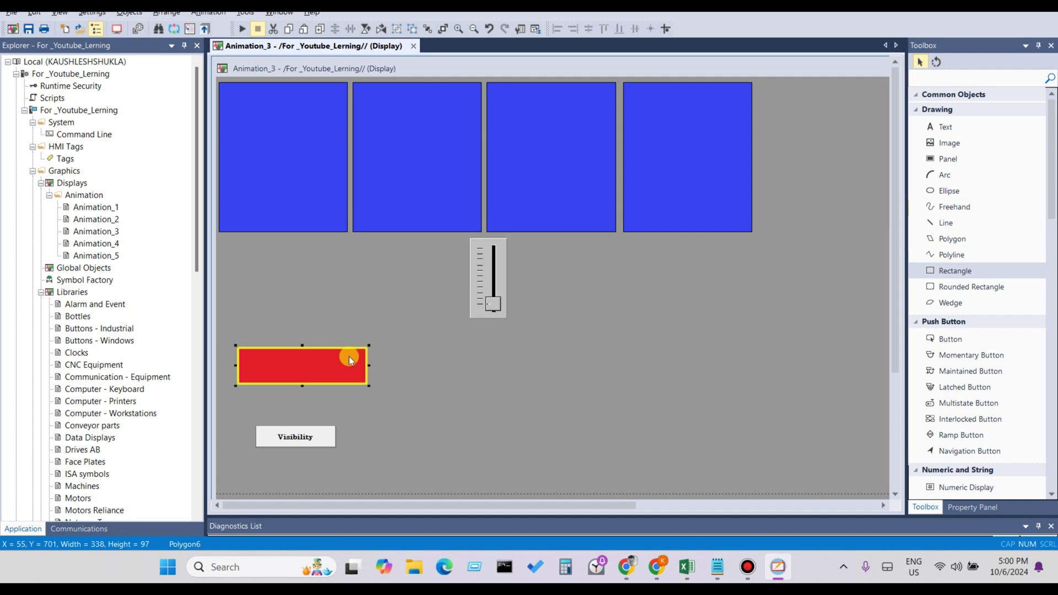
drag(349, 356, 498, 369)
Set the copied rectangle's Button_2 visibility animation to Invisible as the expression true state and apply it.
right_click(488, 364)
mouse_move(529, 248)
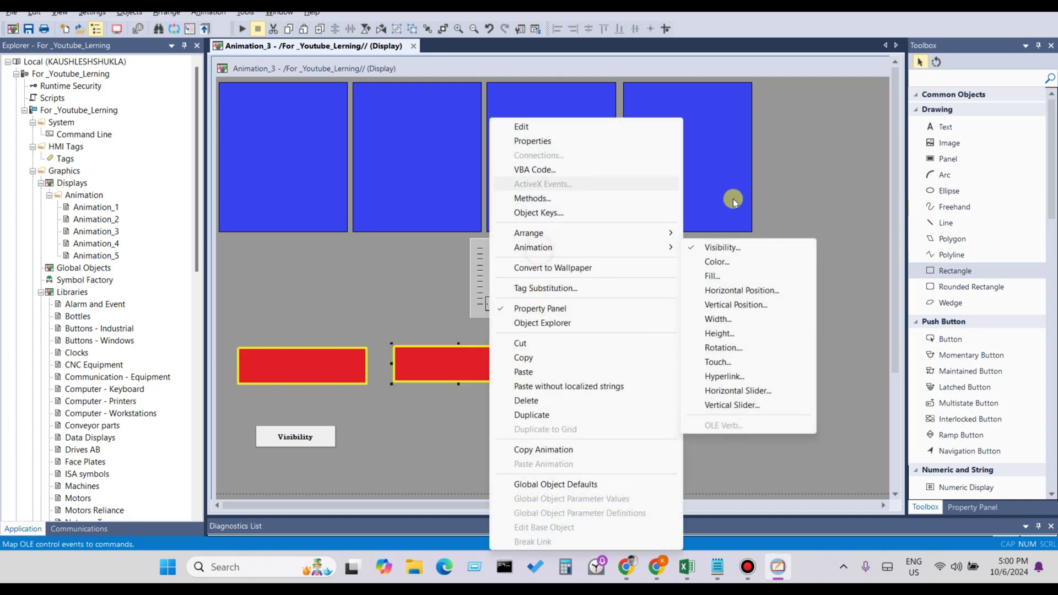
click(708, 248)
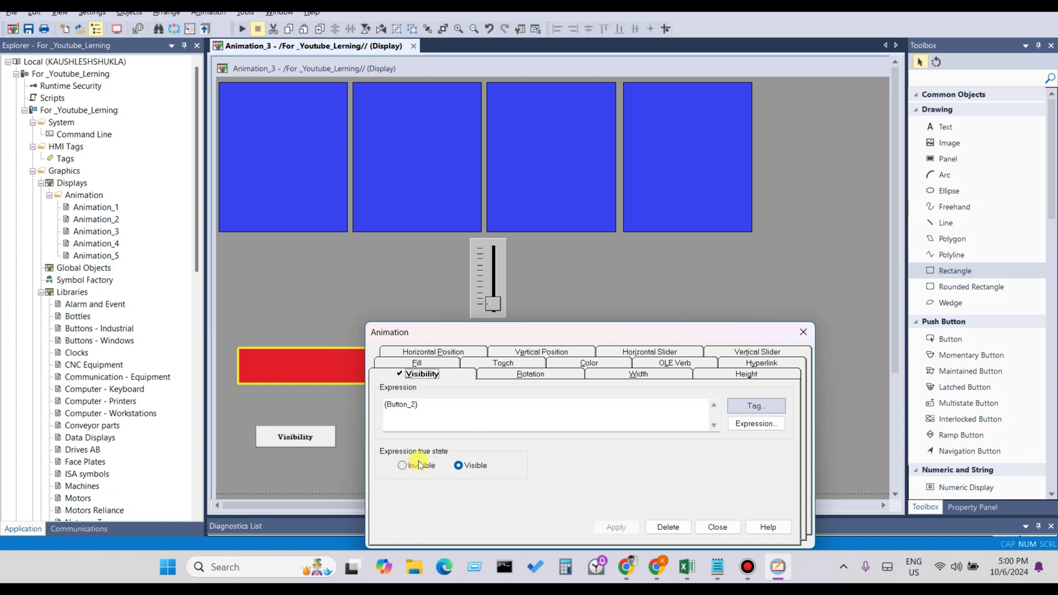
click(421, 406)
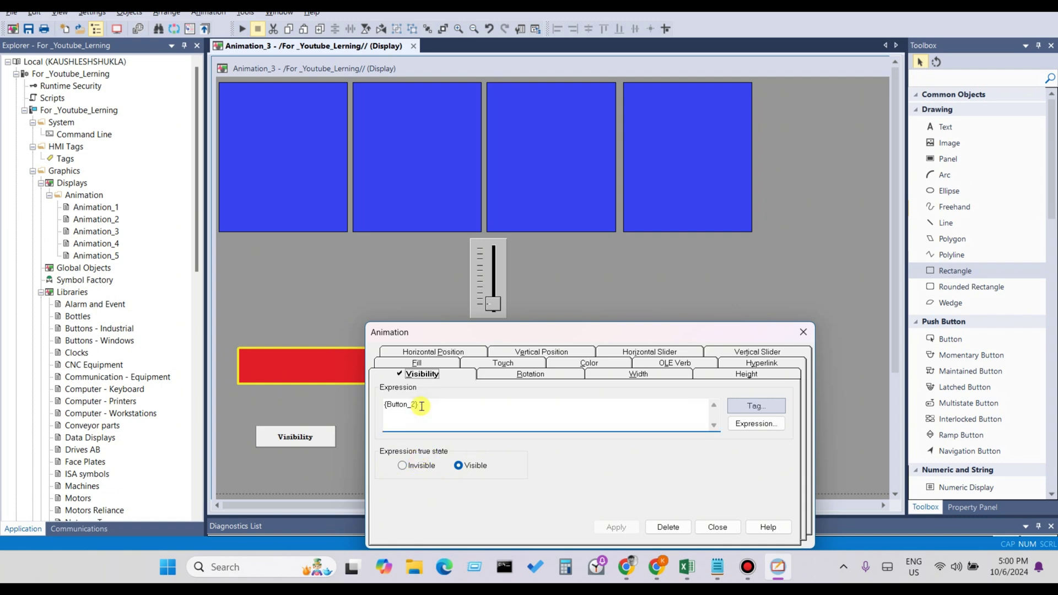
click(411, 464)
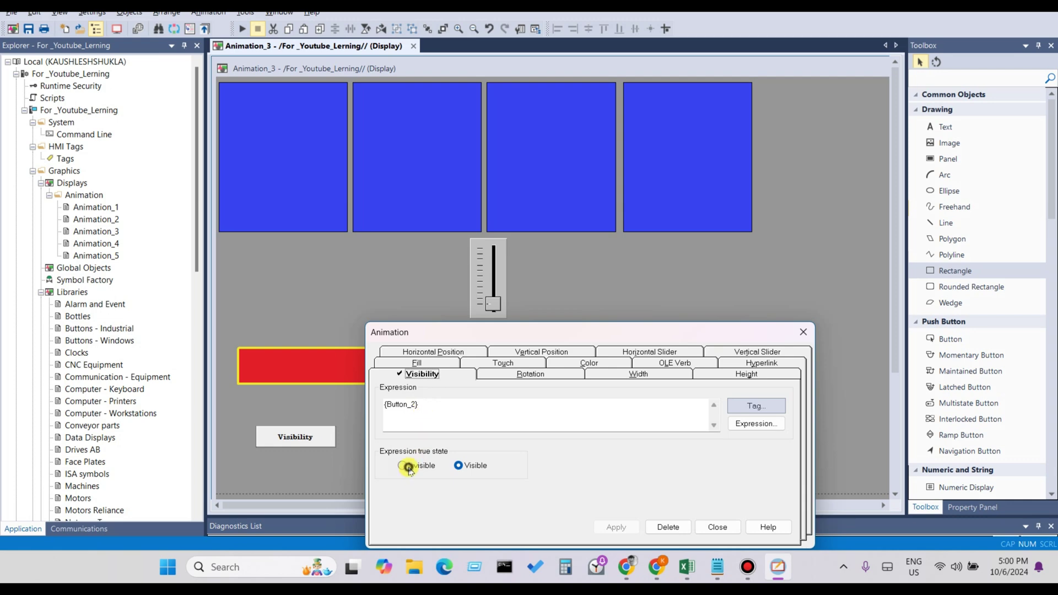
click(616, 527)
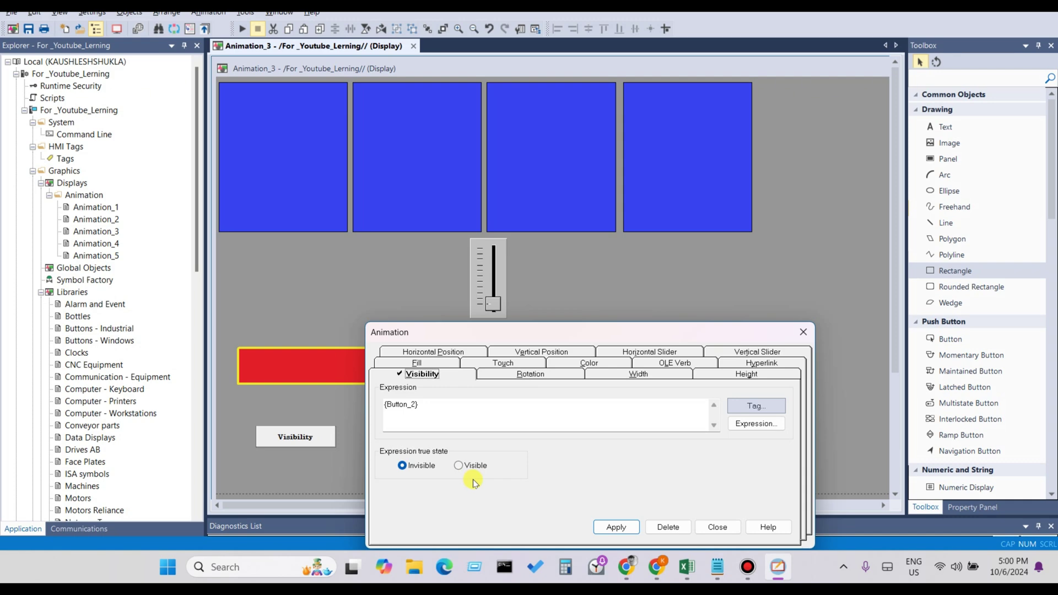
click(619, 527)
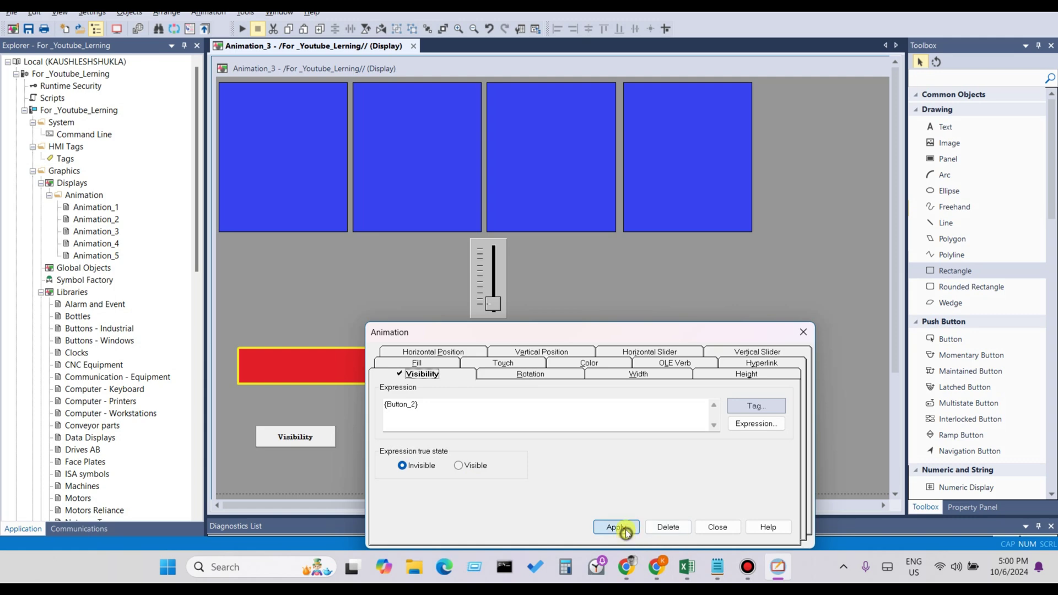
click(719, 527)
Move the Visibility button so it sits centered below the gap between the two red rectangles.
drag(308, 440, 382, 432)
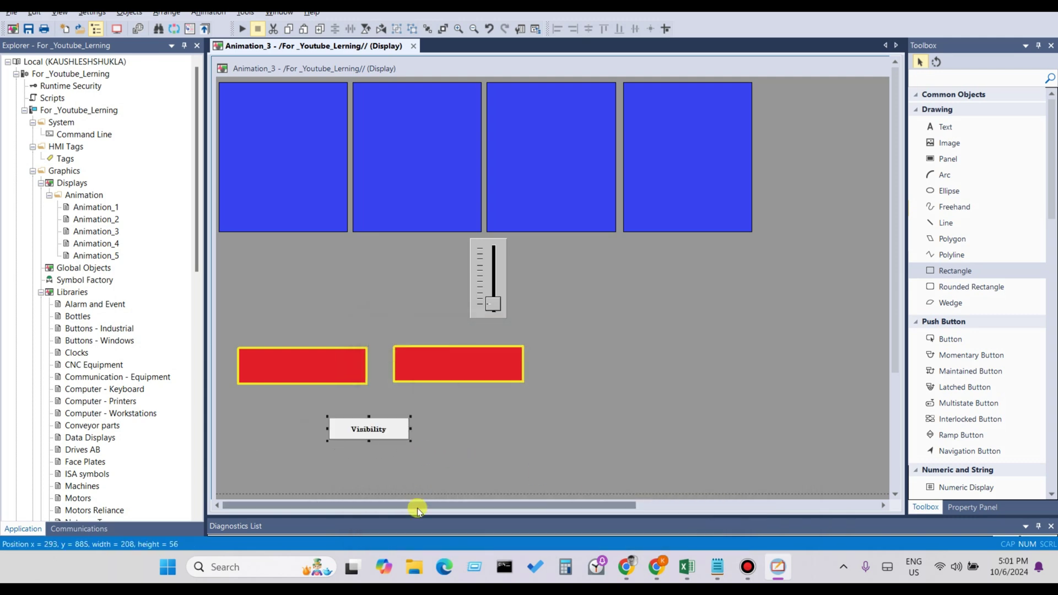
click(248, 236)
scroll(554, 270, up, 1)
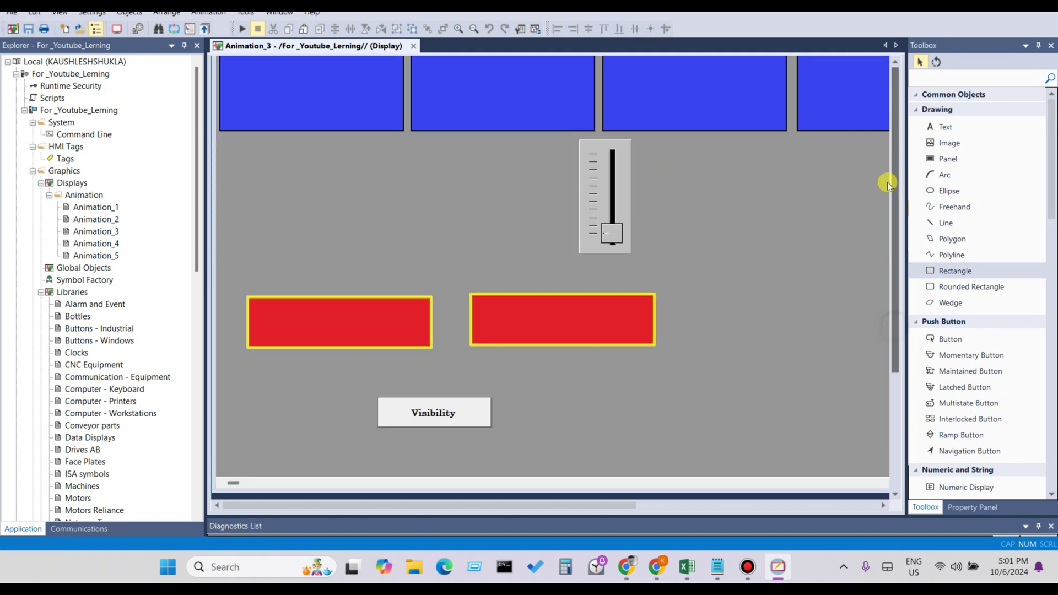
scroll(885, 165, up, 3)
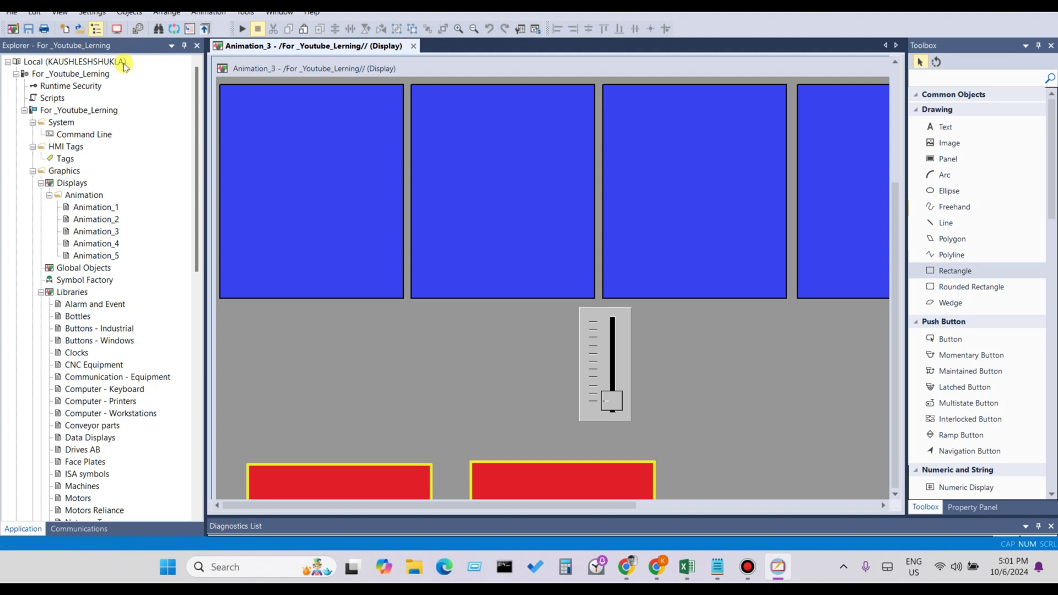
Launch the FactoryTalk View SE Client and run an existing client configuration file to display Animation_3.
click(576, 385)
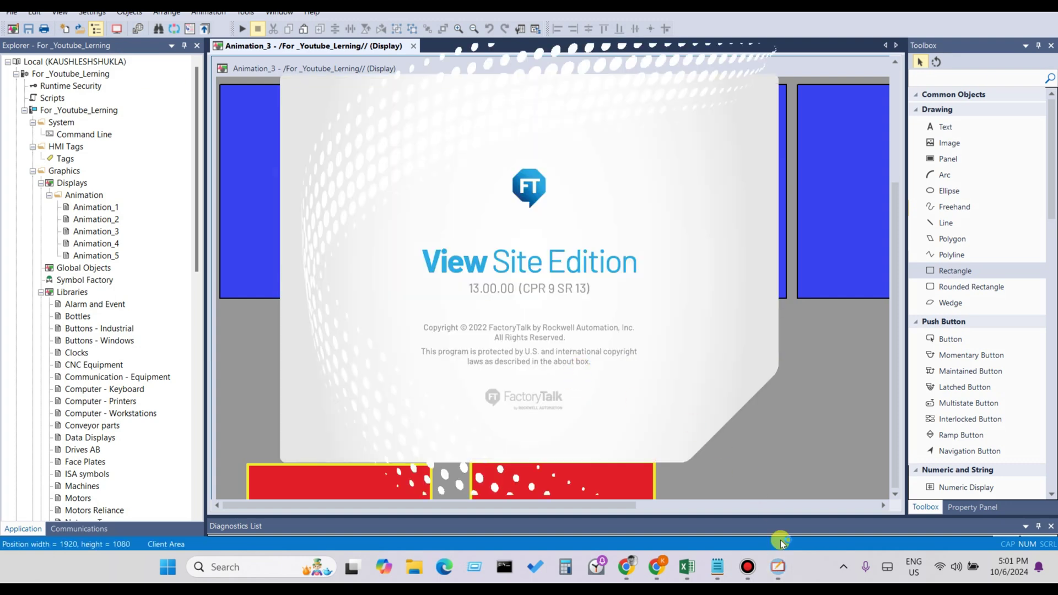
click(748, 567)
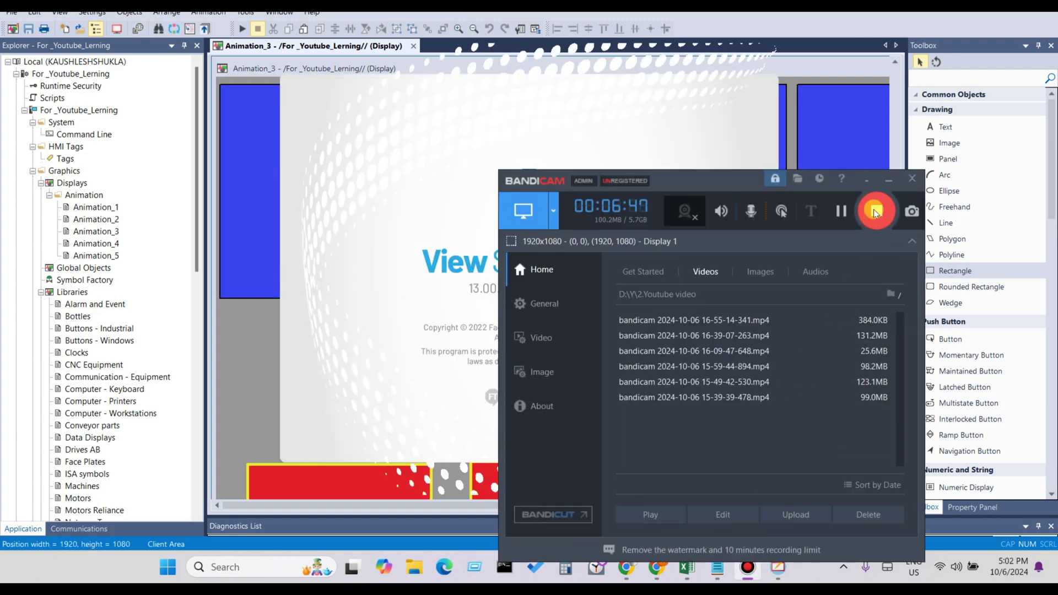
click(887, 179)
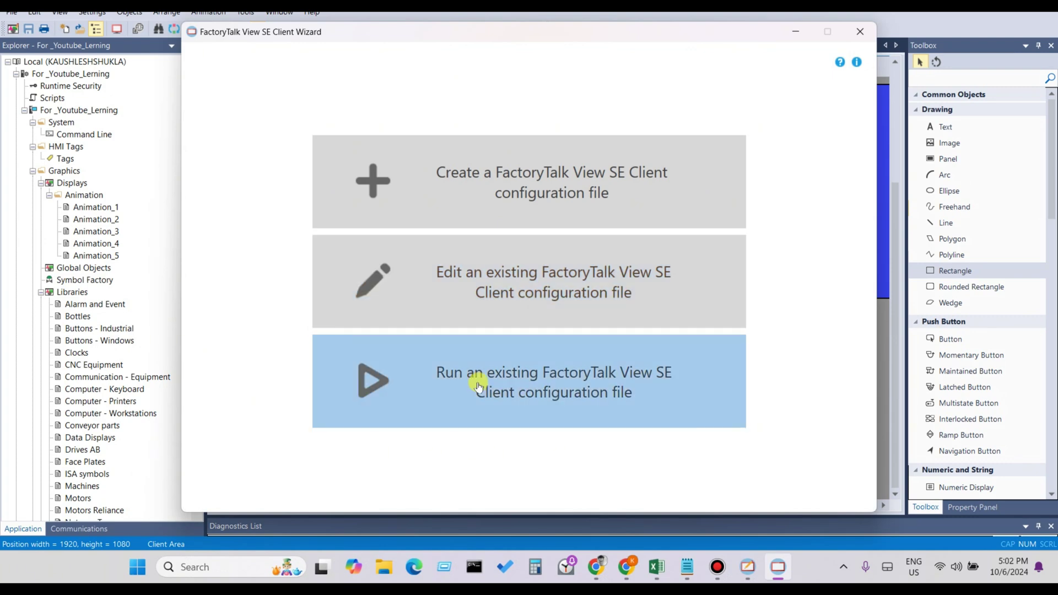
click(628, 397)
click(806, 247)
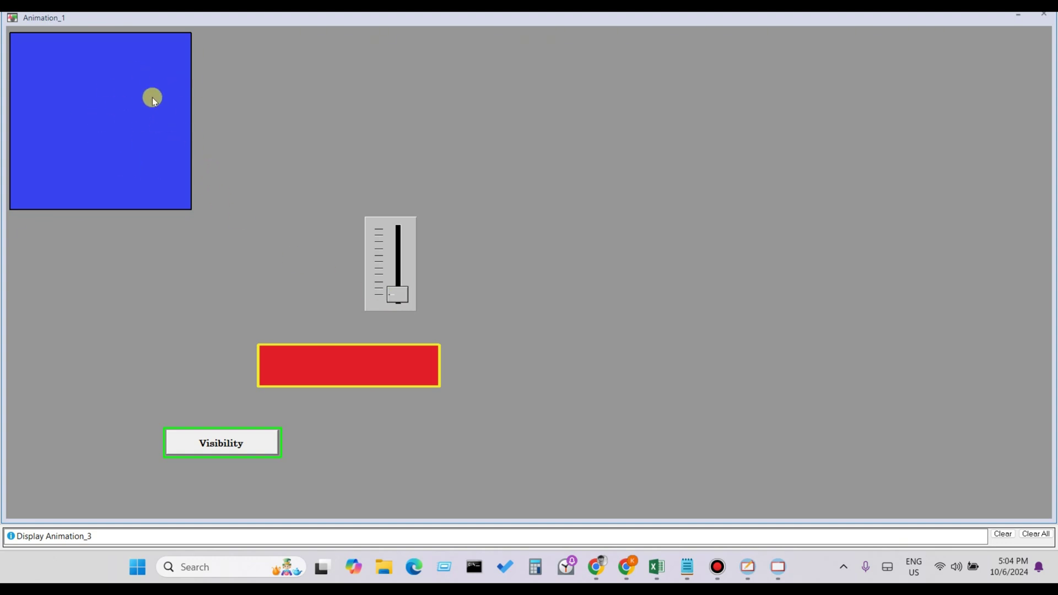
Test the blue rectangles' visibility thresholds by raising the slider in stages to 24, 29 and 58.
click(392, 292)
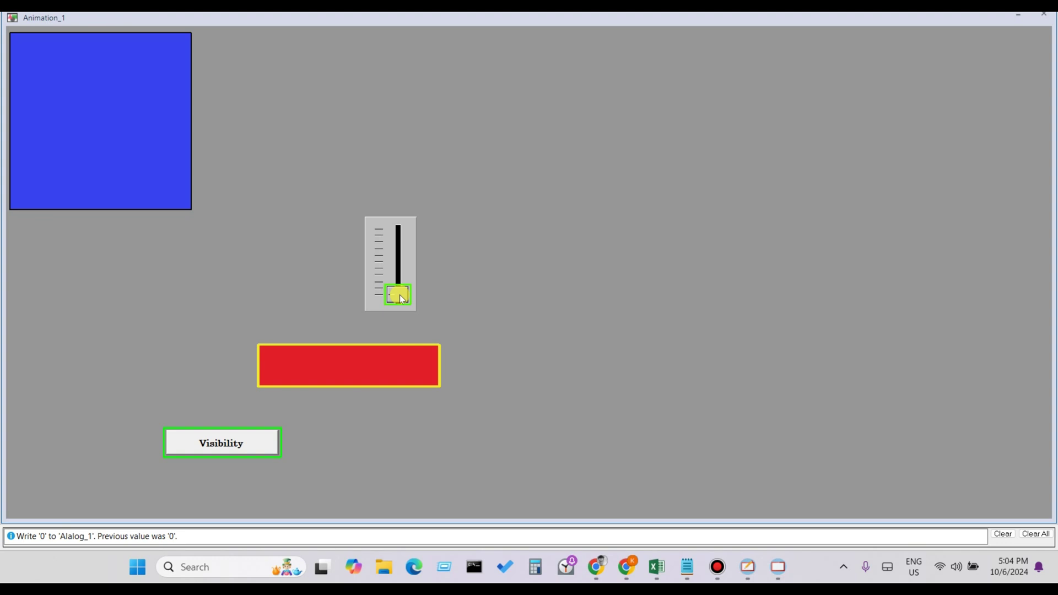
drag(400, 295, 401, 283)
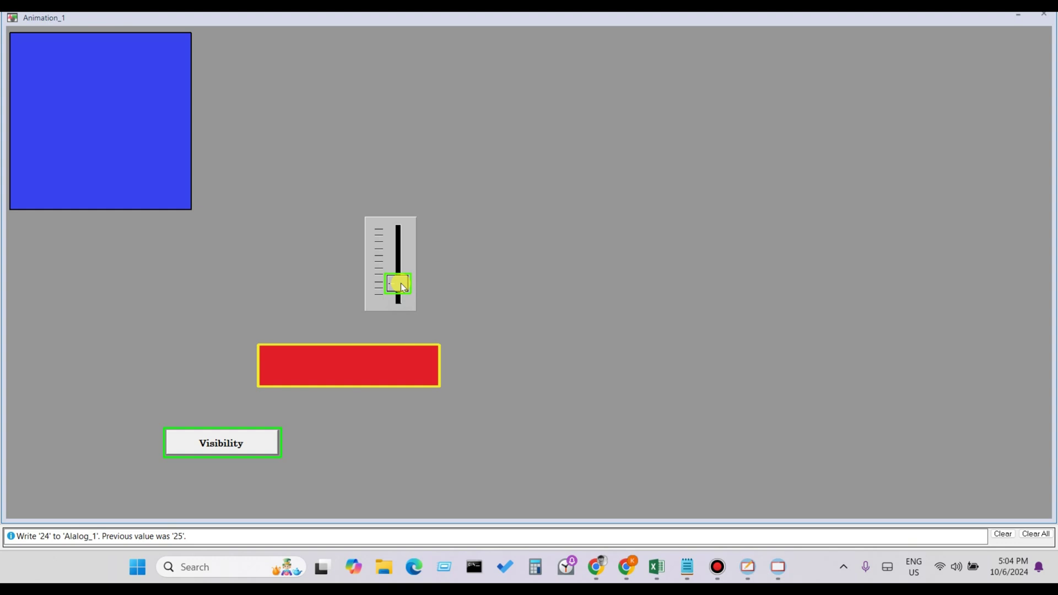
drag(401, 283, 401, 281)
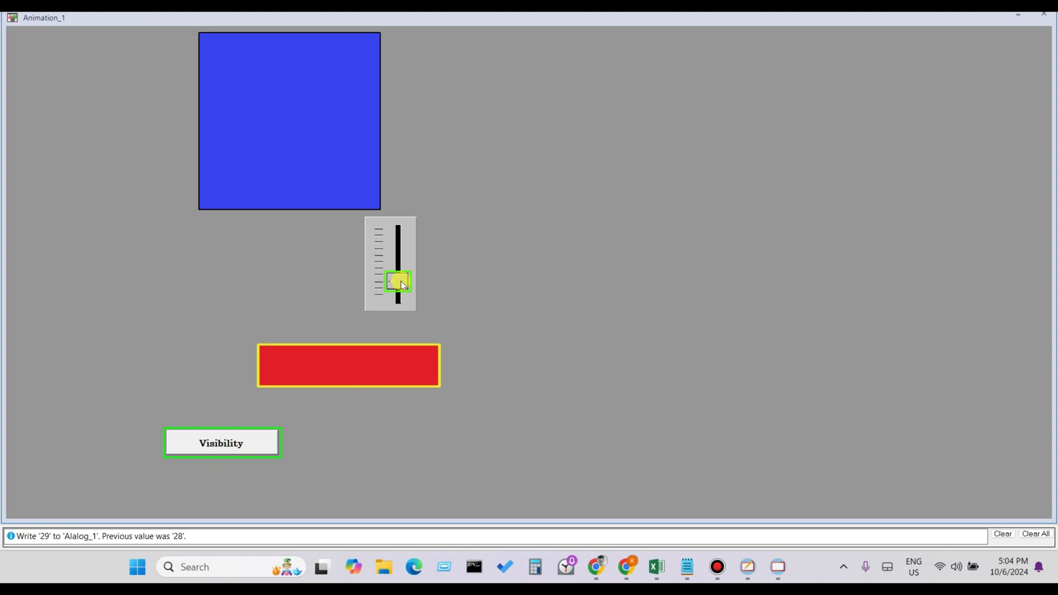
drag(401, 282, 408, 279)
mouse_move(407, 279)
mouse_down()
mouse_move(442, 275)
mouse_move(404, 279)
mouse_up()
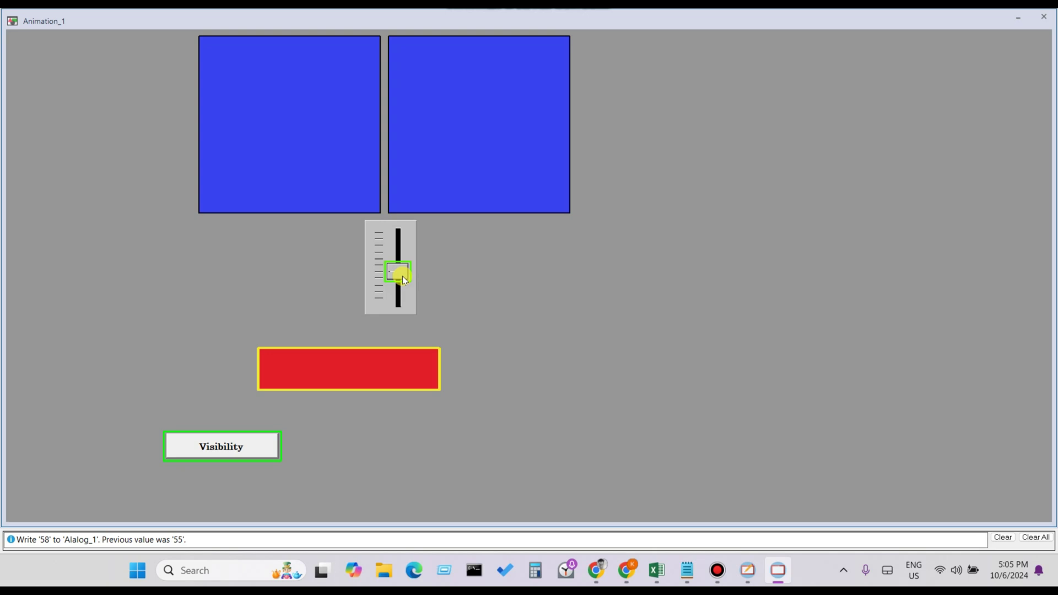
Raise the slider further to 68, 85 and its maximum of 100 to test the remaining blue rectangle thresholds.
drag(402, 276, 402, 275)
scroll(396, 276, up, 1)
scroll(397, 278, up, 1)
scroll(397, 279, up, 4)
click(396, 272)
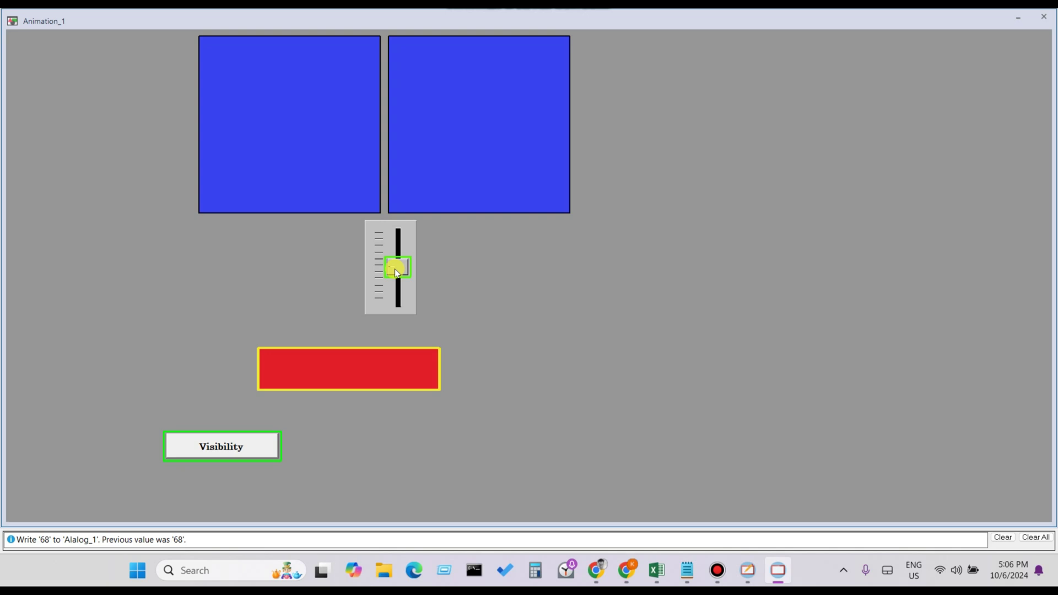
drag(397, 273, 398, 264)
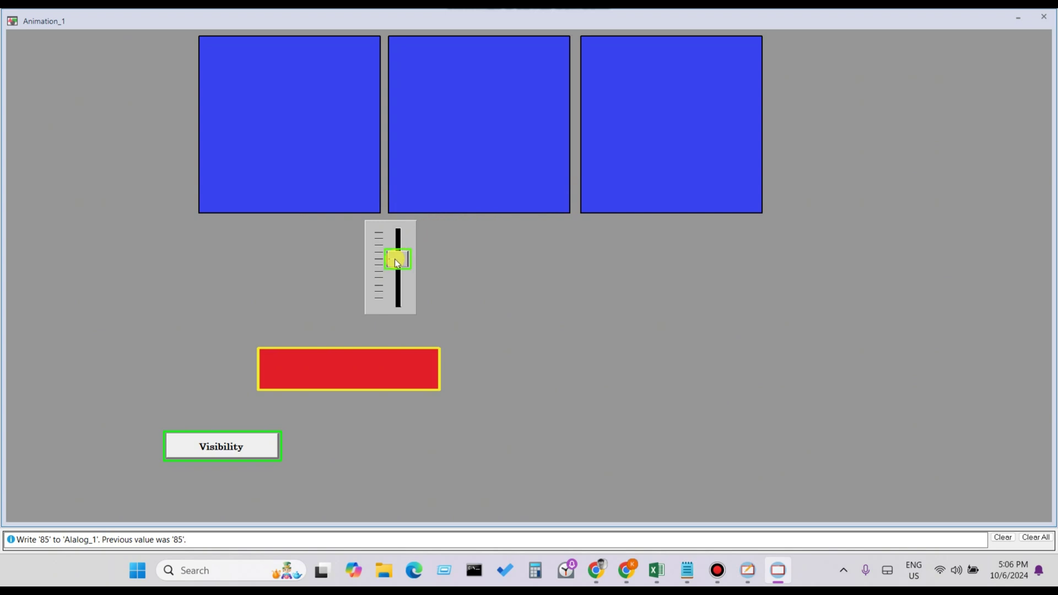
drag(394, 257, 395, 254)
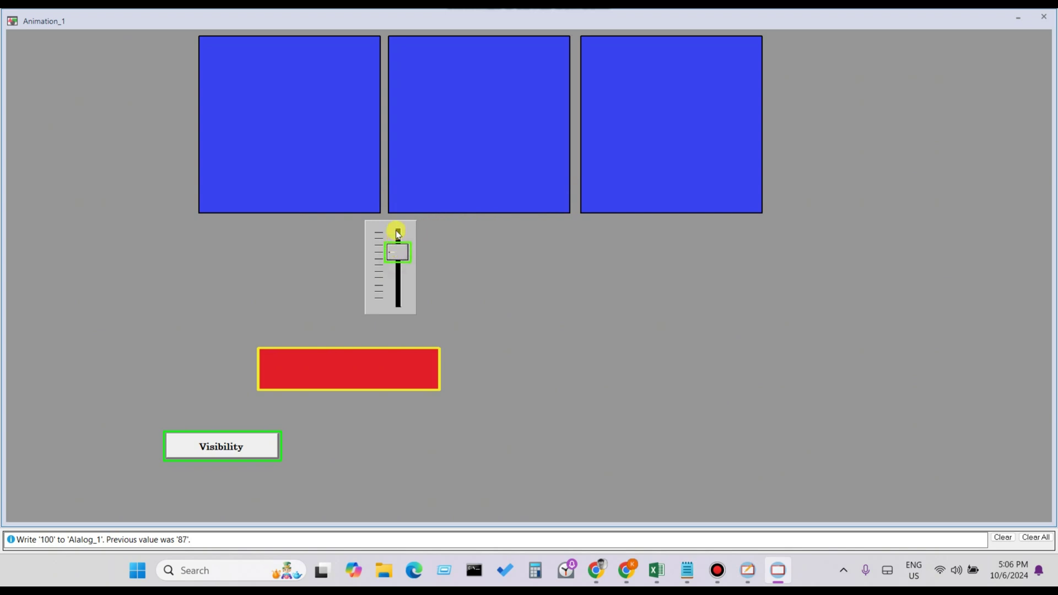
mouse_move(404, 249)
mouse_down()
mouse_move(402, 237)
mouse_move(405, 263)
mouse_move(402, 229)
mouse_up()
click(401, 231)
click(405, 251)
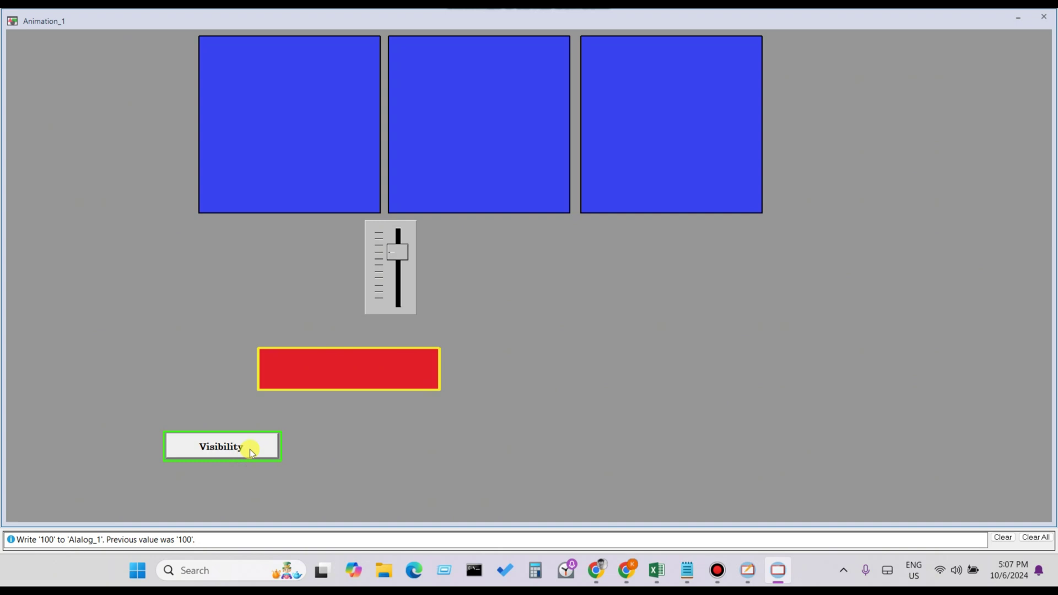
Switch the Visibility button on and back off to test the two red rectangles' opposite visibility states.
click(292, 383)
click(229, 451)
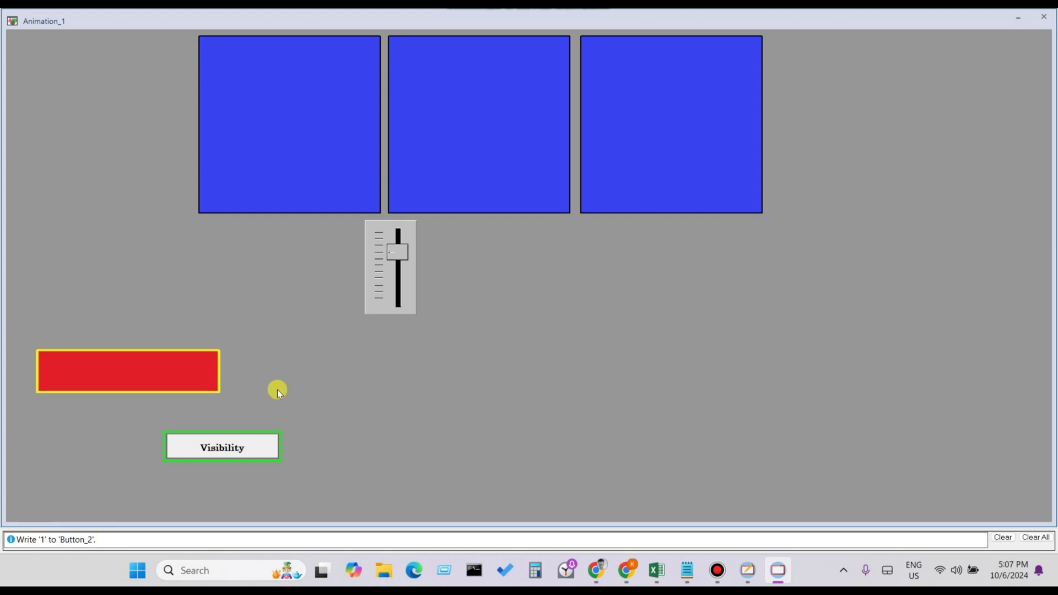
click(219, 449)
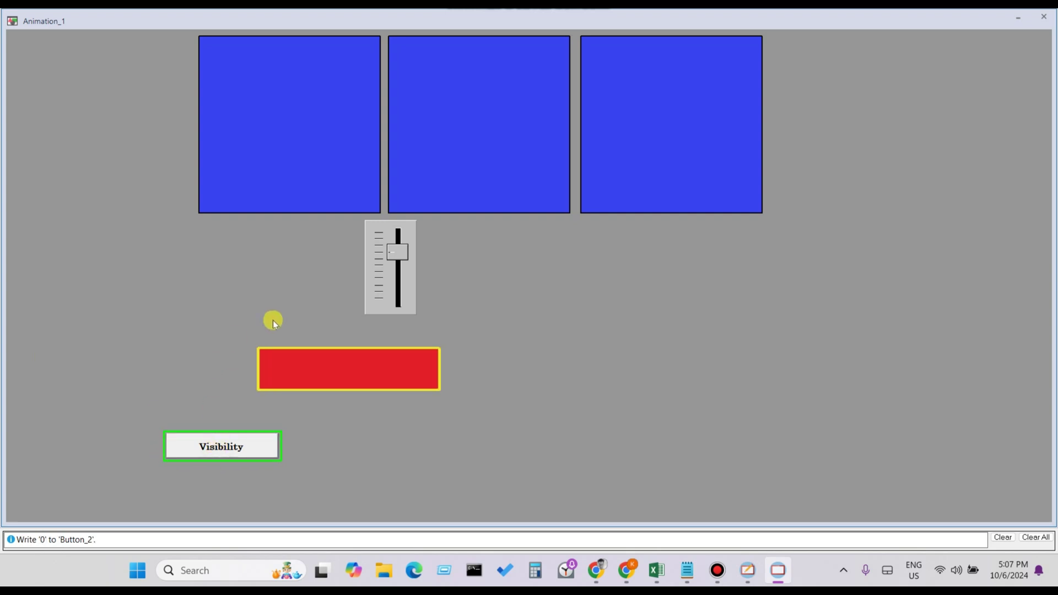